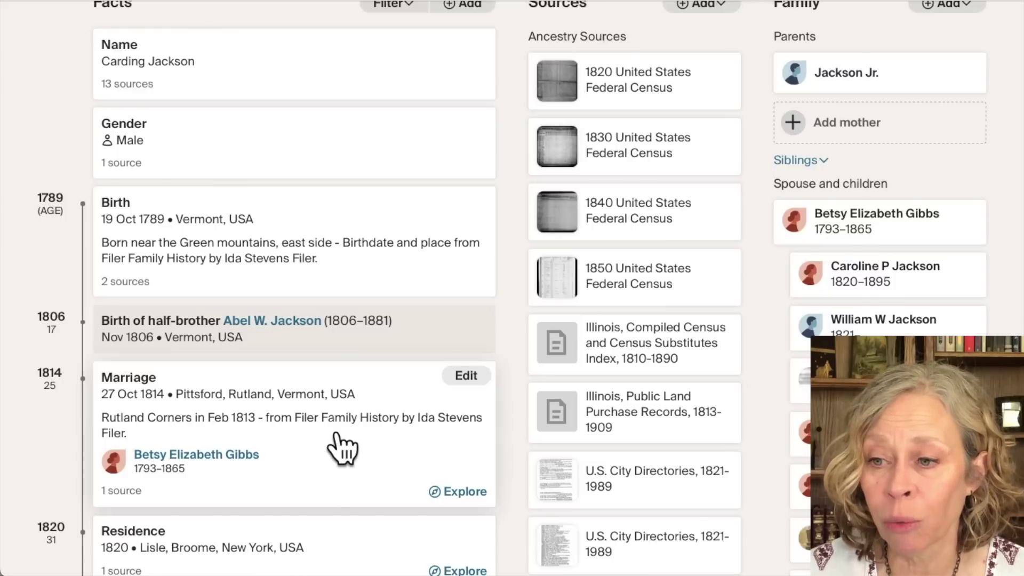
Step: Examine the ancestor's fact timeline from the 1814 marriage through the family births, residences and occupation up to 1850
scroll(341, 448, down, 15)
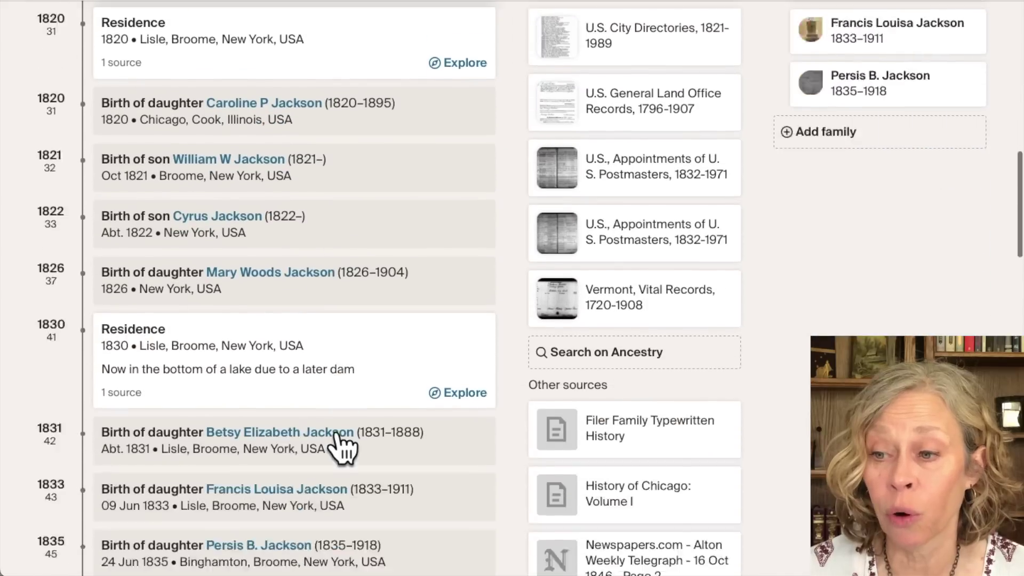
scroll(342, 448, down, 5)
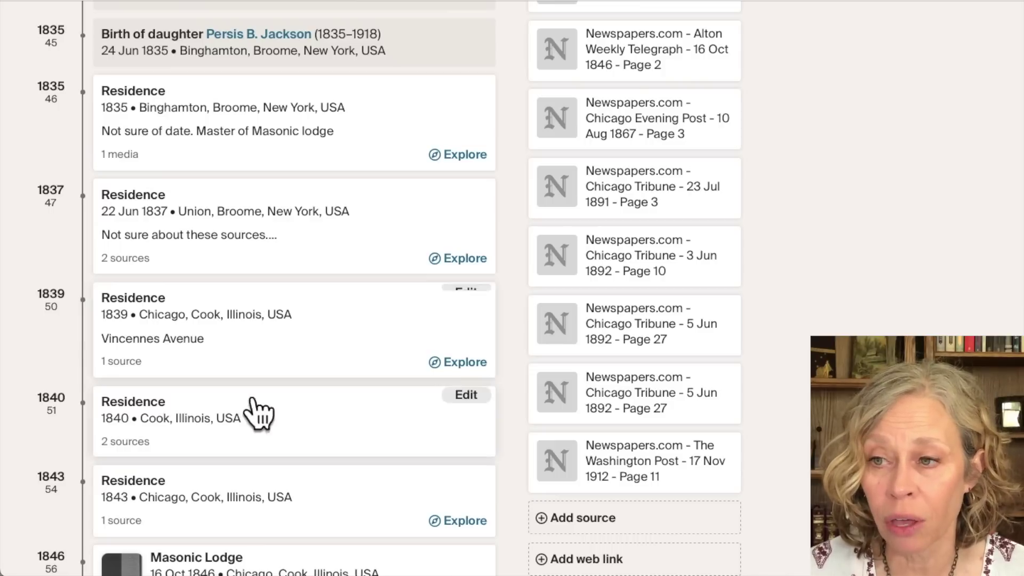
scroll(247, 456, down, 3)
scroll(245, 453, down, 2)
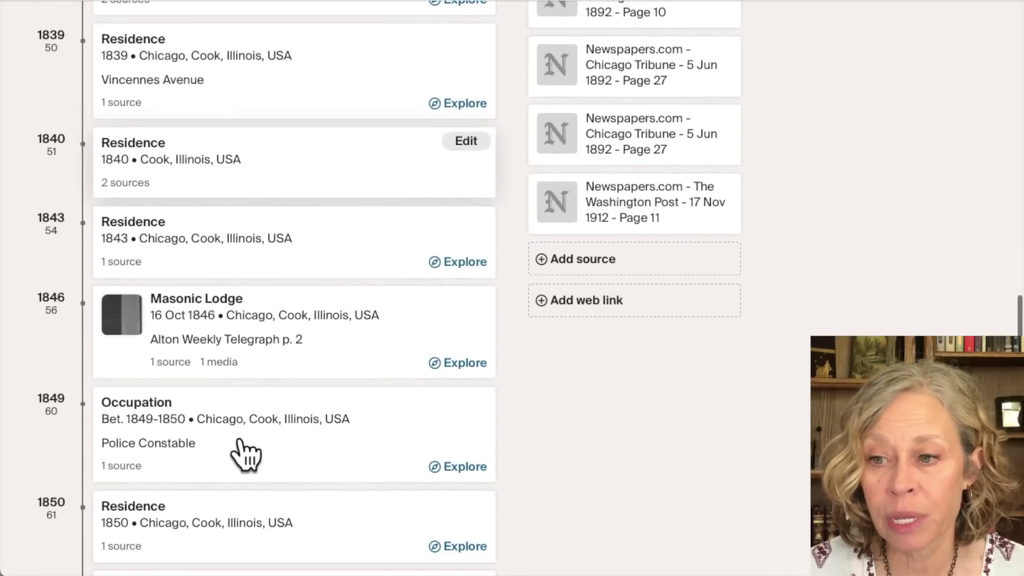
scroll(330, 484, down, 1)
scroll(330, 488, down, 8)
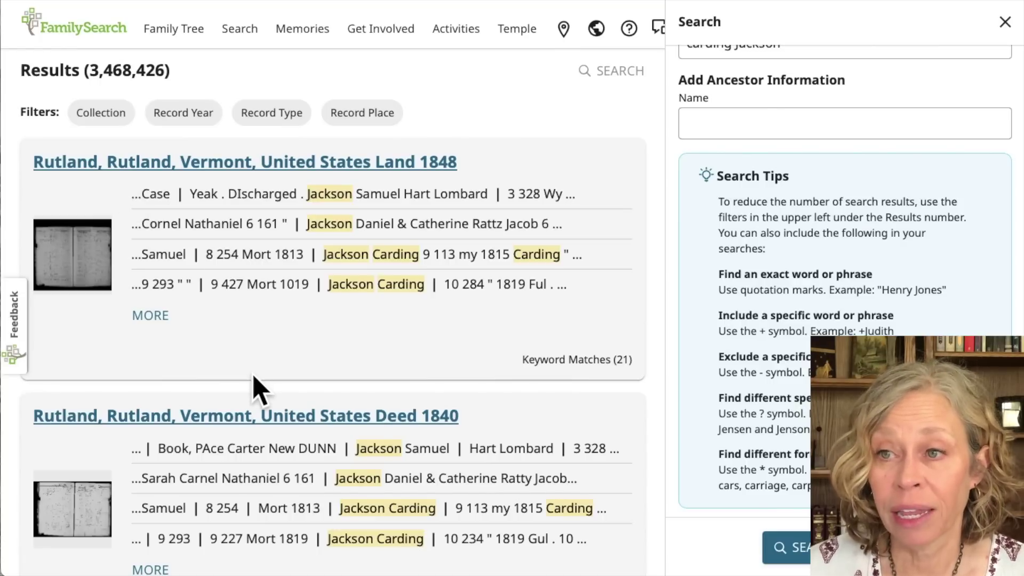
Step: Switch to FamilySearch and look through the record results for the ancestor's name searched without quotation marks
scroll(259, 389, down, 3)
scroll(259, 389, down, 4)
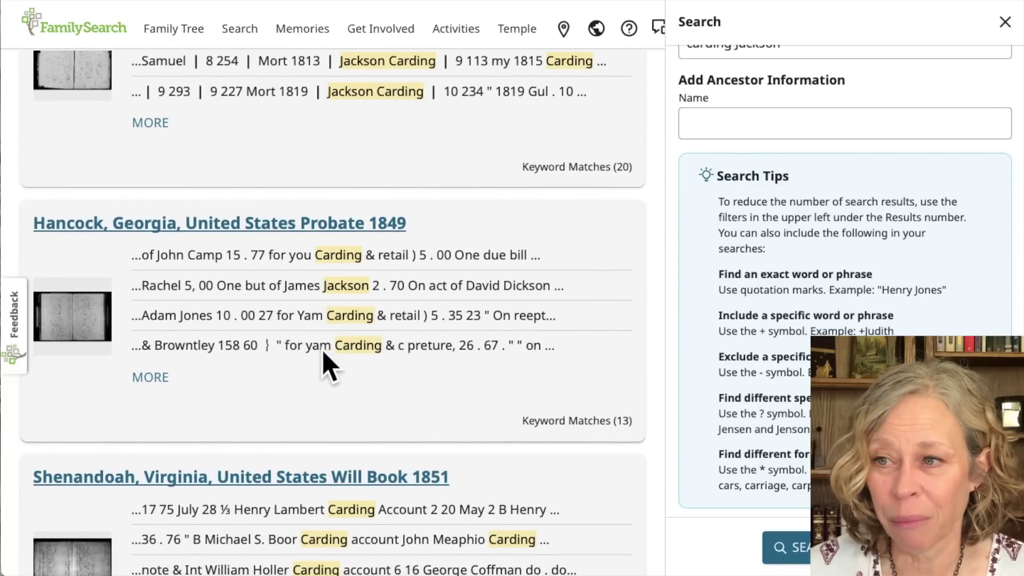
scroll(326, 368, down, 5)
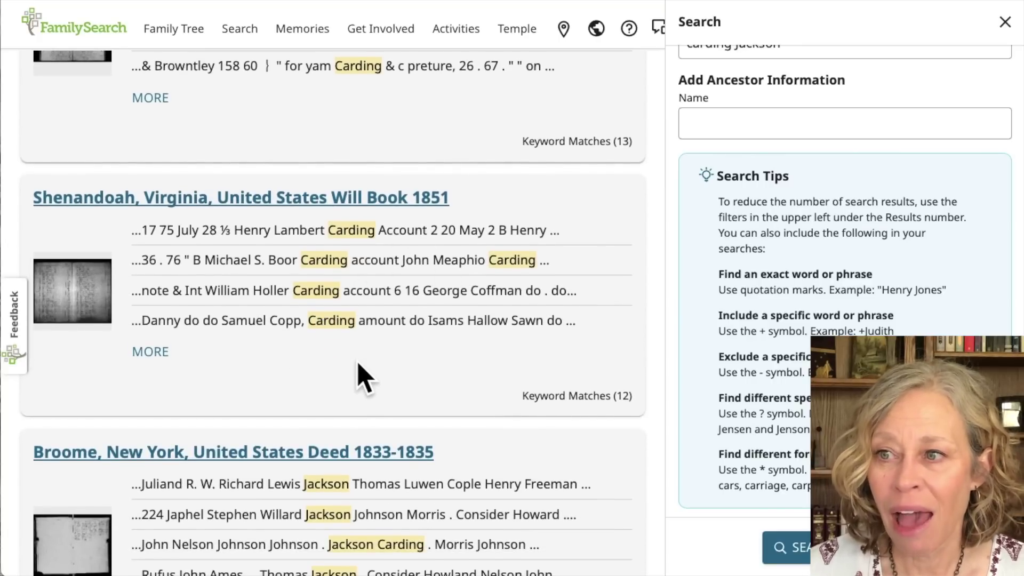
scroll(363, 384, down, 4)
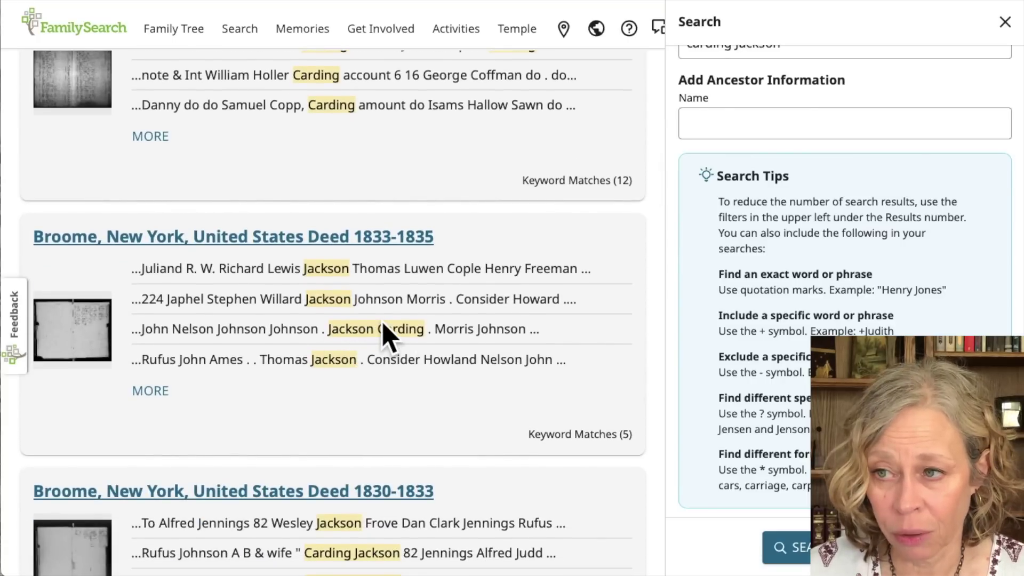
scroll(382, 336, up, 10)
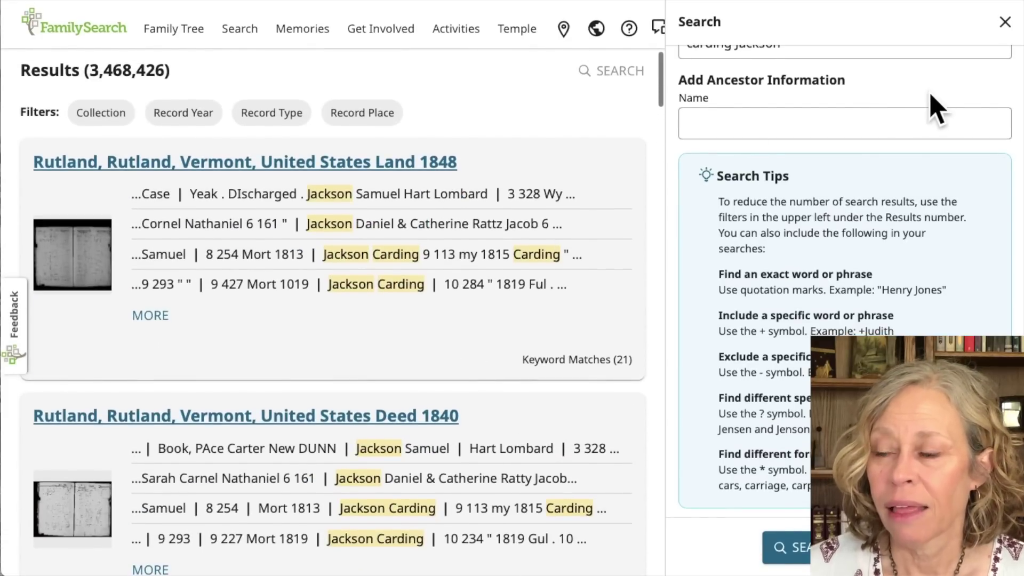
Step: Search for the ancestor's full name as an exact phrase in quotation marks and look through the matching deeds
scroll(930, 102, up, 1)
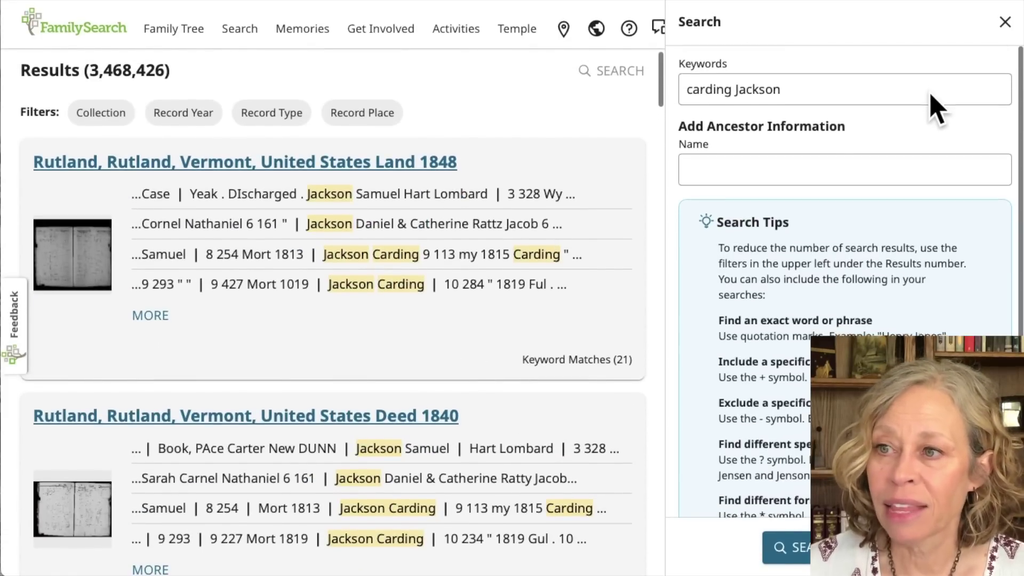
click(686, 86)
text(")
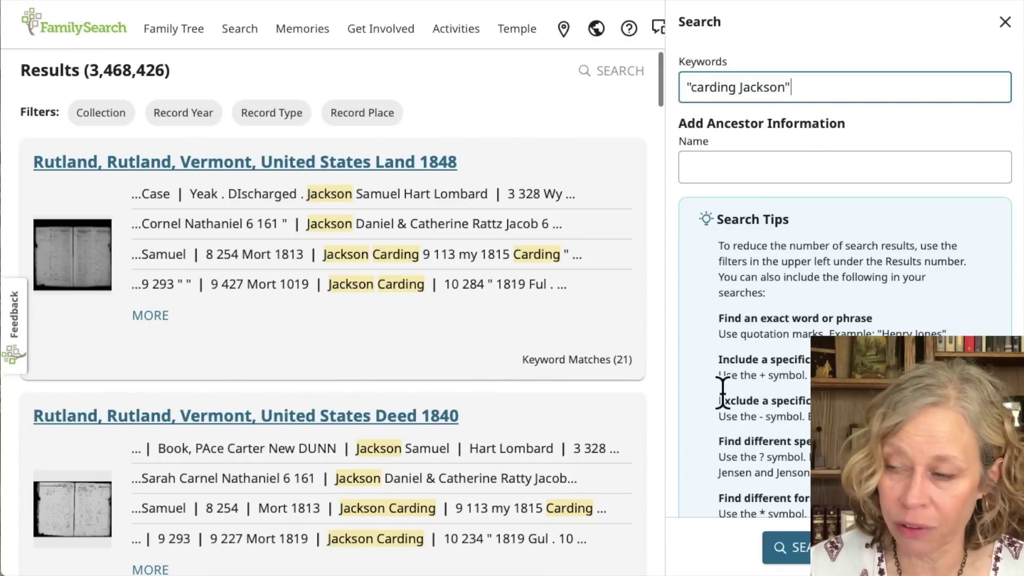
key(Return)
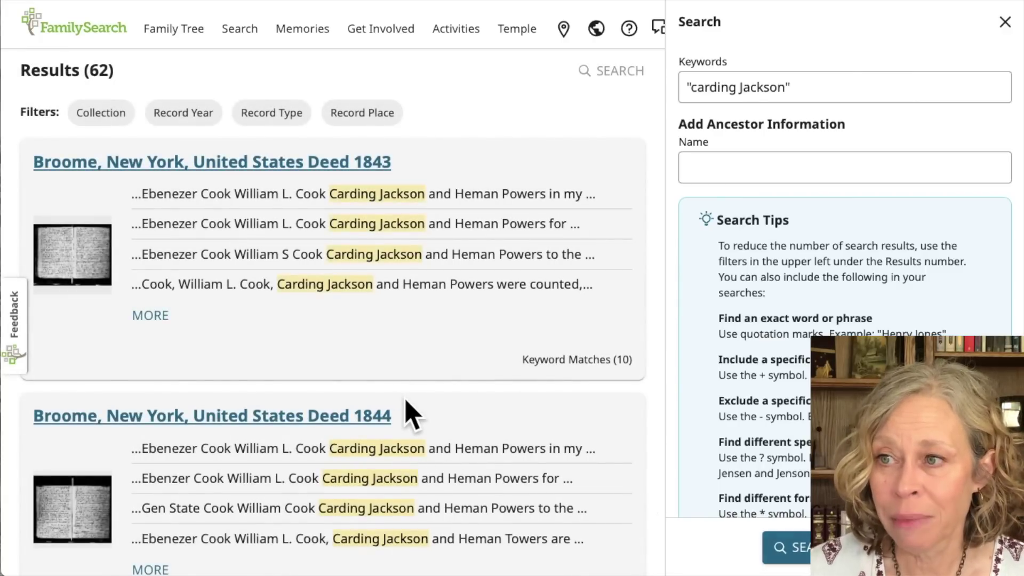
scroll(417, 485, down, 2)
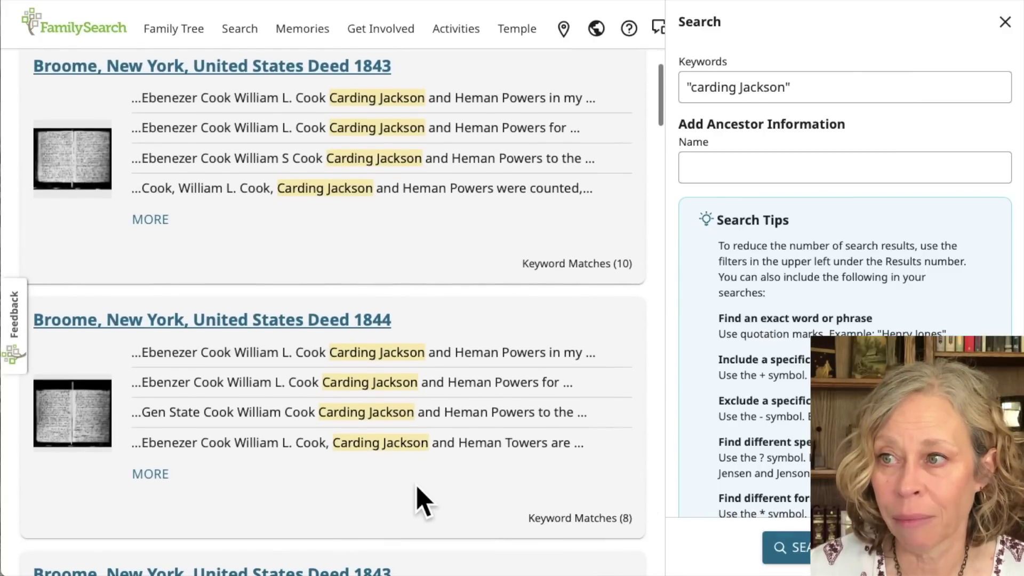
scroll(421, 501, down, 1)
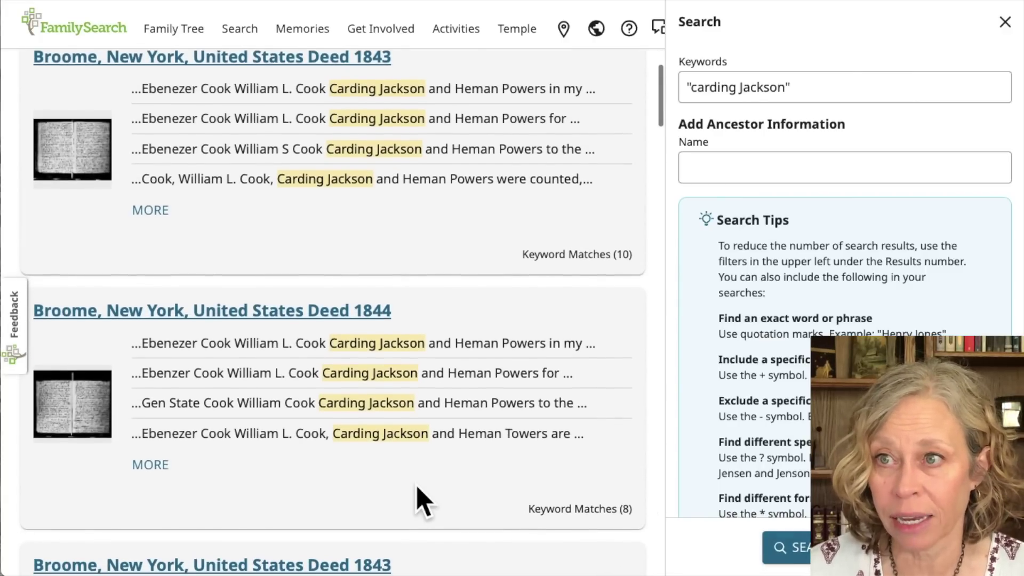
scroll(417, 487, down, 9)
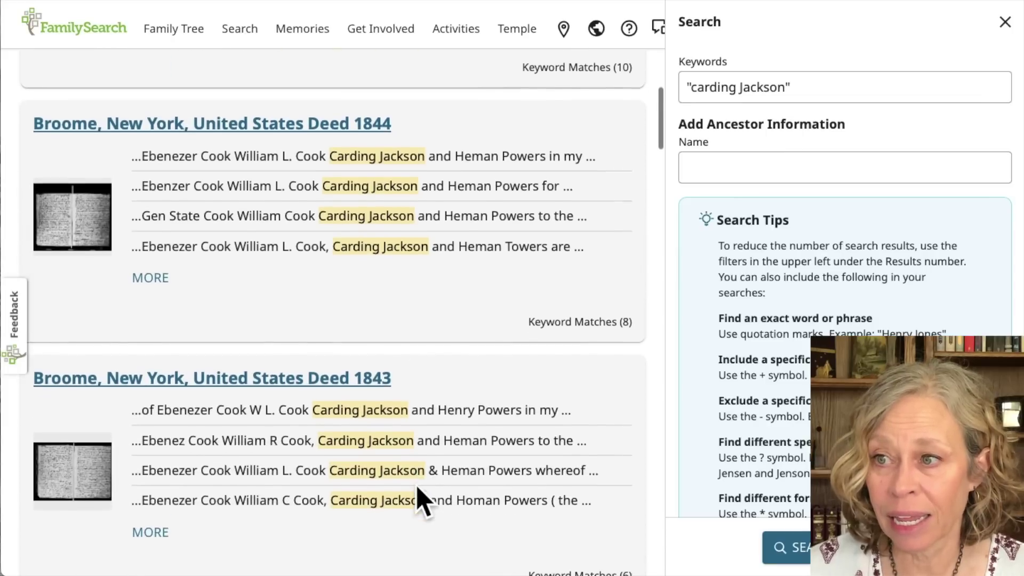
scroll(416, 485, down, 3)
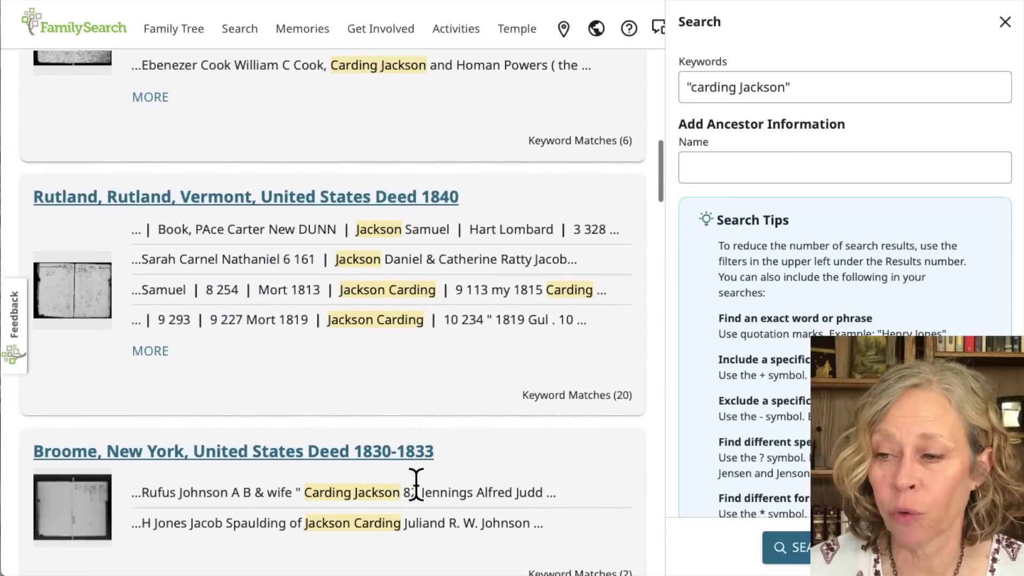
Step: Search for the ancestor's name in reversed order, surname first, as a quoted exact phrase and look through the results
scroll(416, 485, up, 1)
drag(789, 84, 582, 84)
text(")
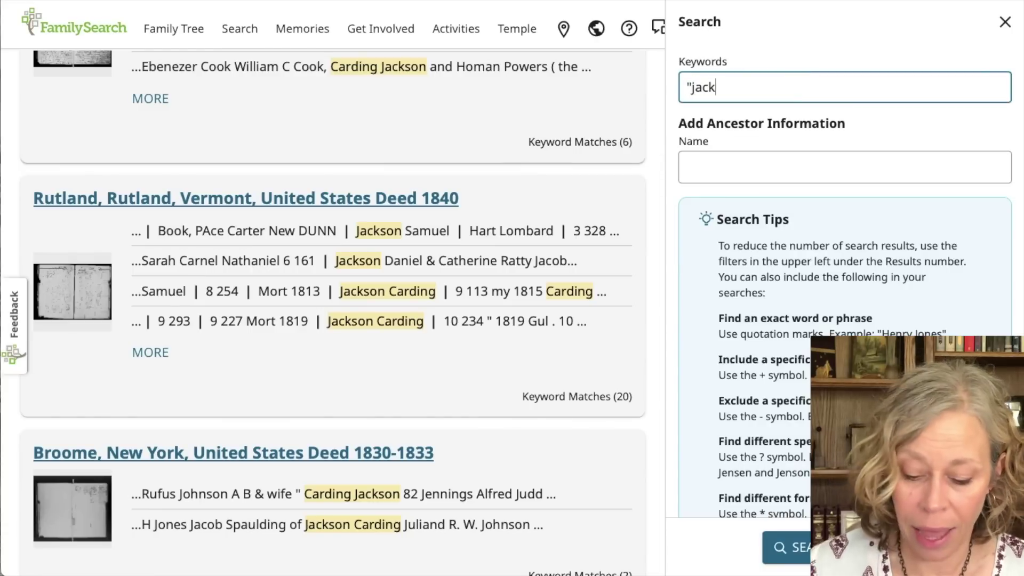
text(Jackson carding)
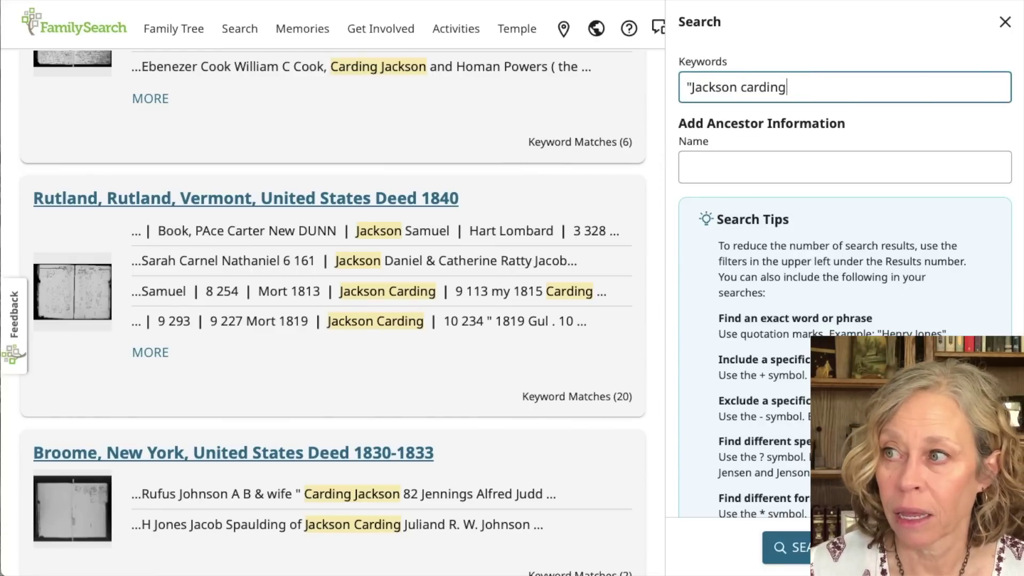
text(")
key(Return)
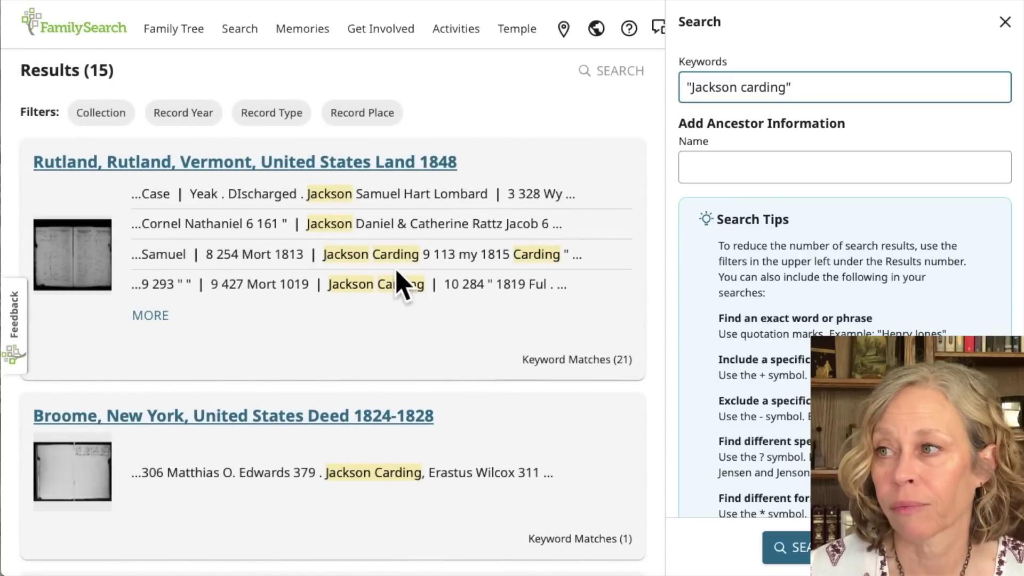
scroll(368, 342, down, 3)
scroll(384, 441, down, 3)
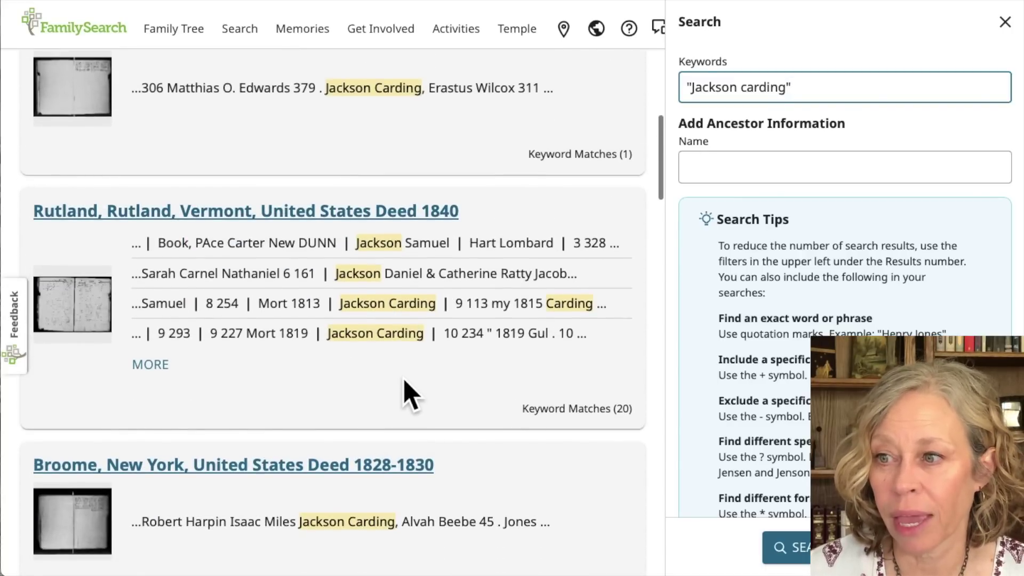
scroll(408, 395, down, 1)
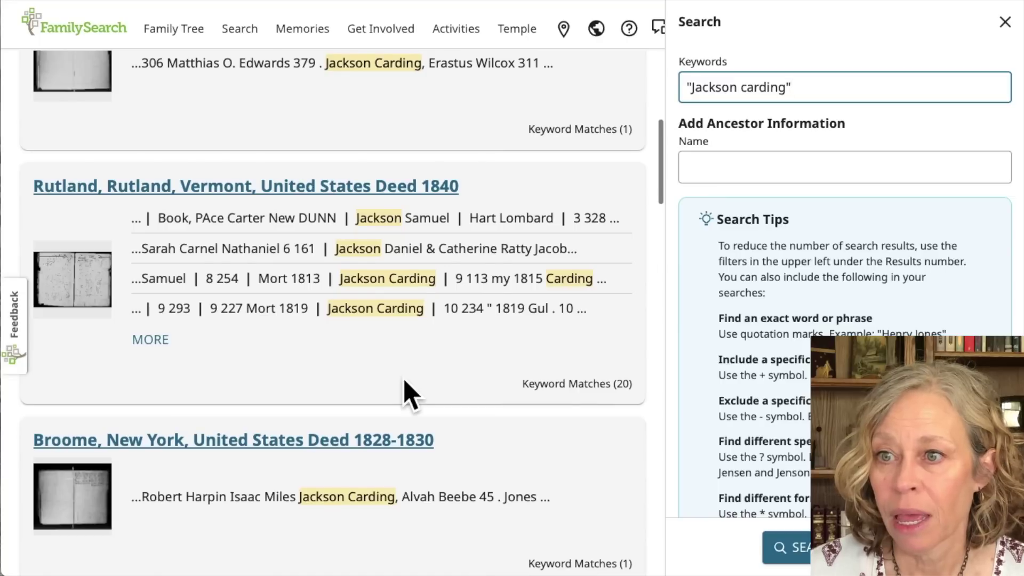
scroll(405, 381, down, 6)
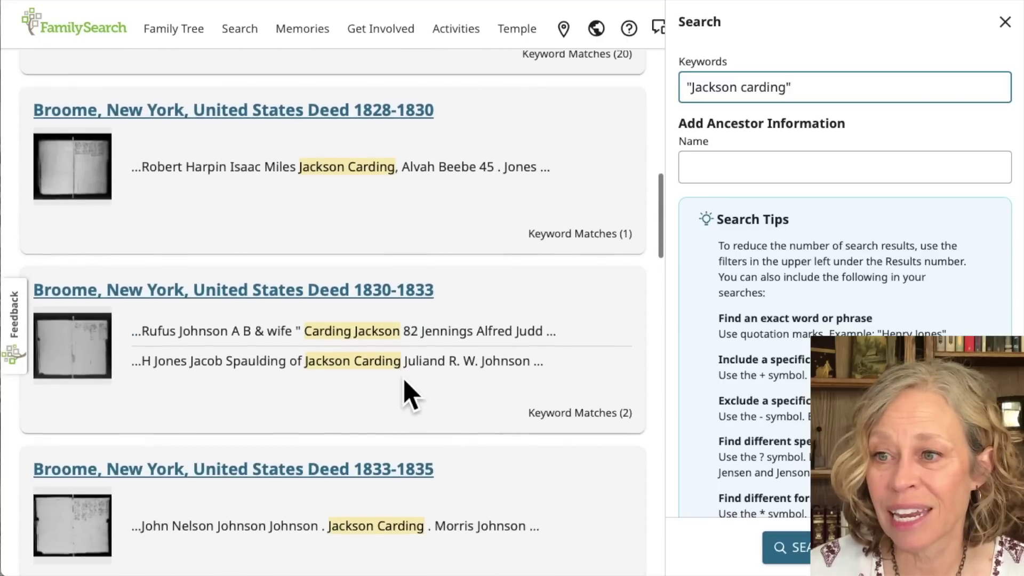
scroll(405, 387, up, 10)
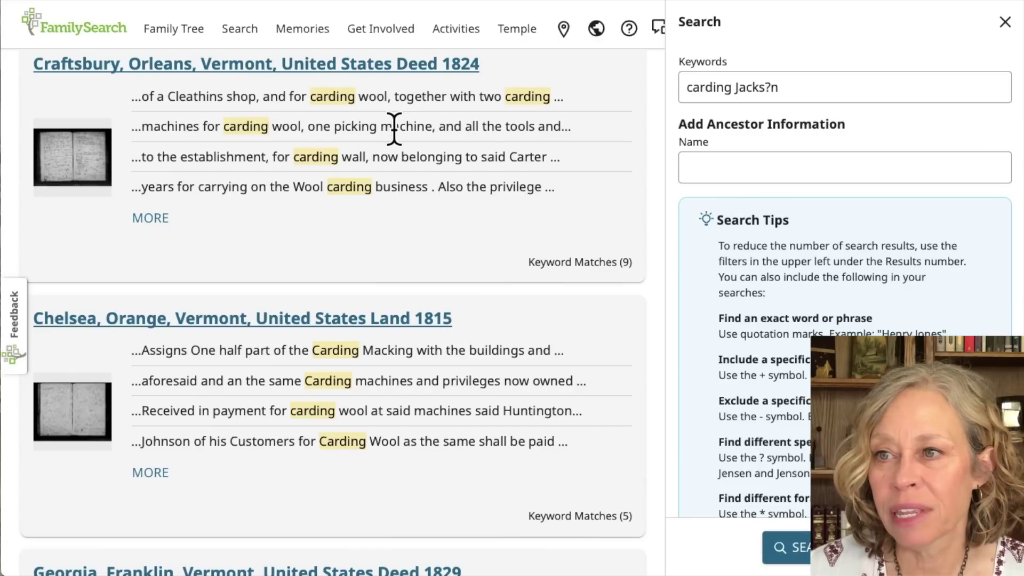
Step: Move the ancestor's wildcard-spelled name from the keywords to the ancestor name, exclude wool with the keyword "-wool", and search
click(730, 166)
drag(800, 88, 651, 91)
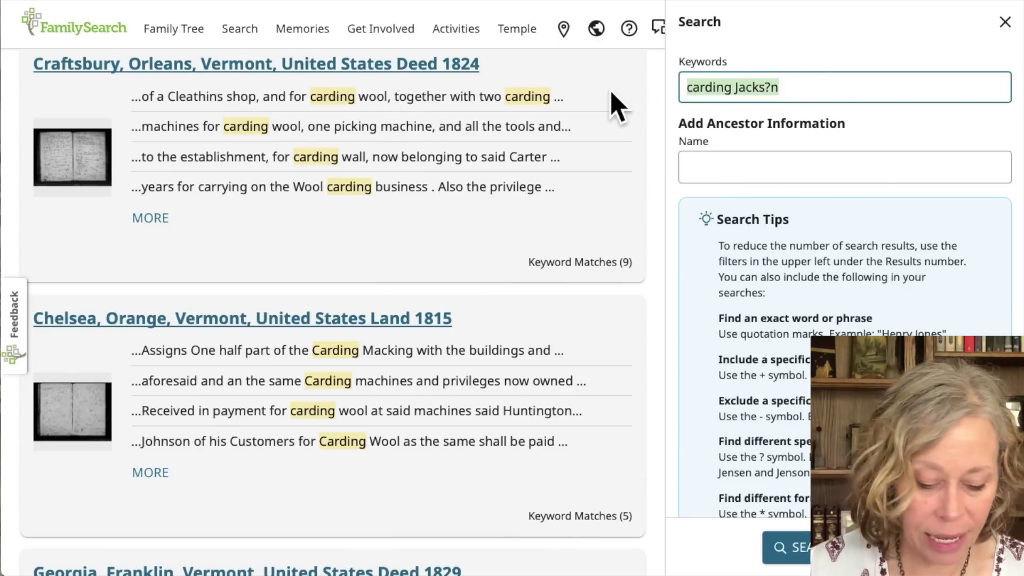
key(ctrl+x)
click(714, 166)
key(ctrl+v)
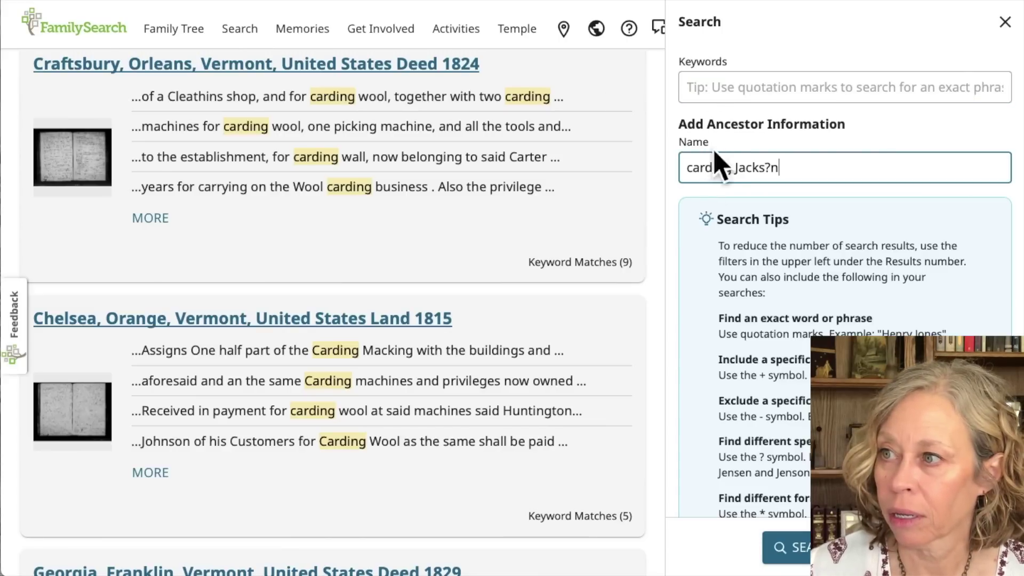
click(717, 94)
text(-w)
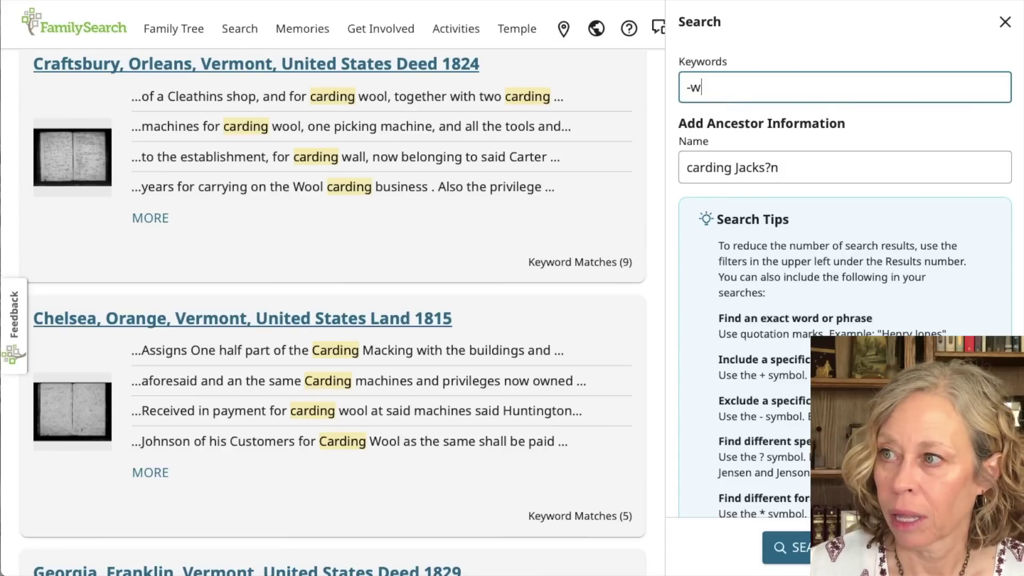
text(ool)
key(Return)
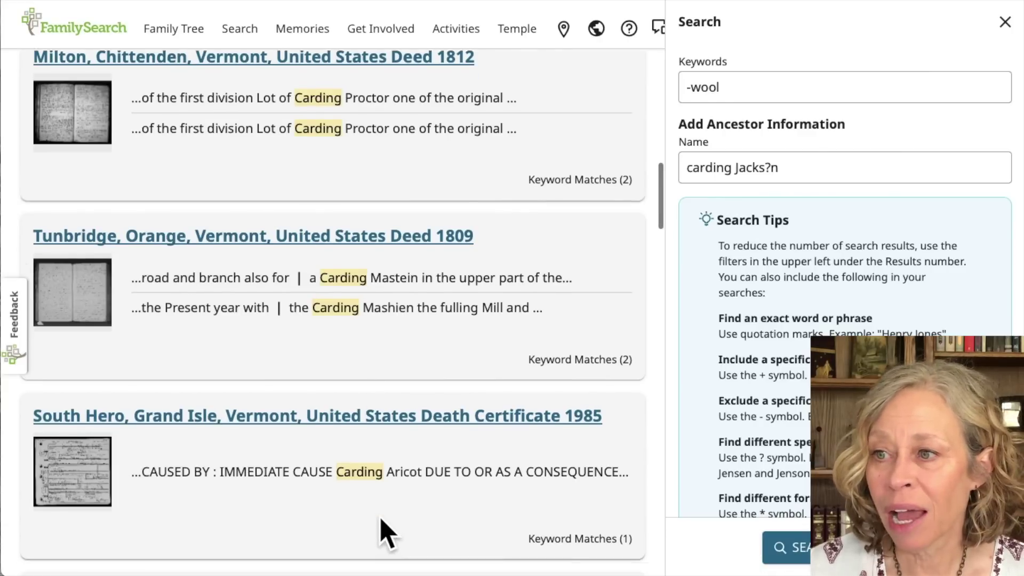
scroll(385, 534, down, 10)
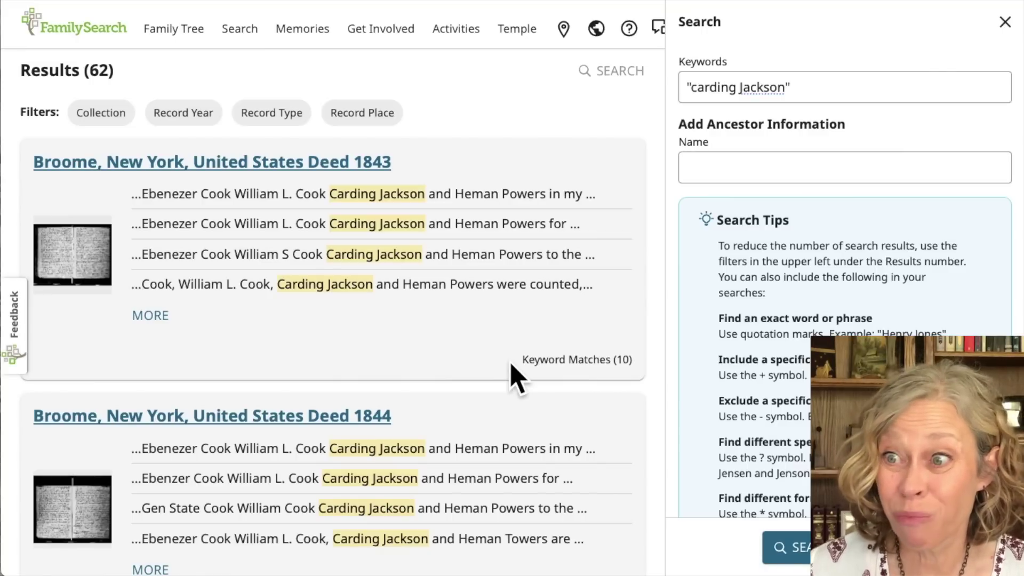
Step: Filter the exact-phrase results by the collection "Vermont, Wills and Deeds, ca. 1700s-2017"
click(91, 115)
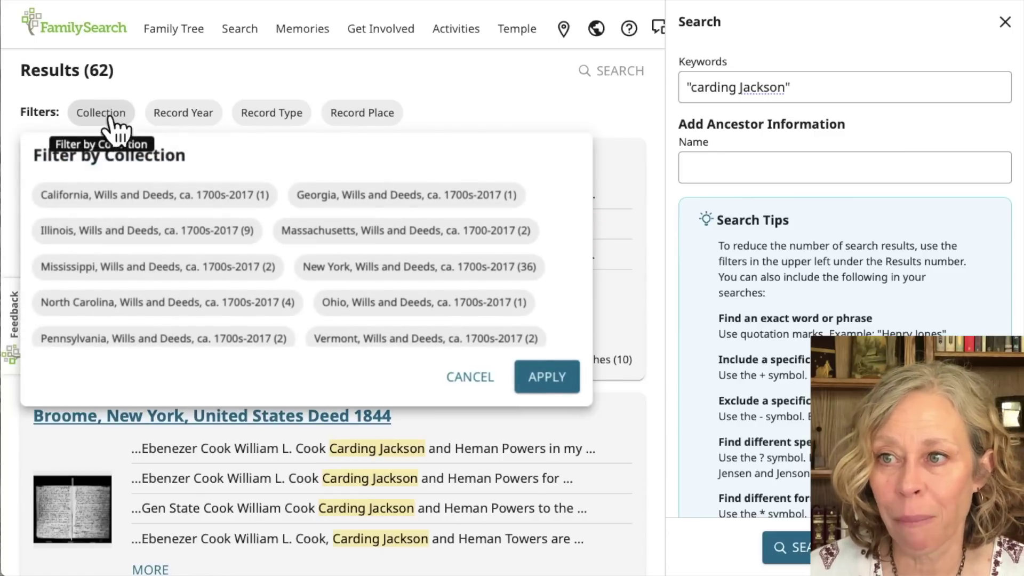
click(368, 338)
click(234, 272)
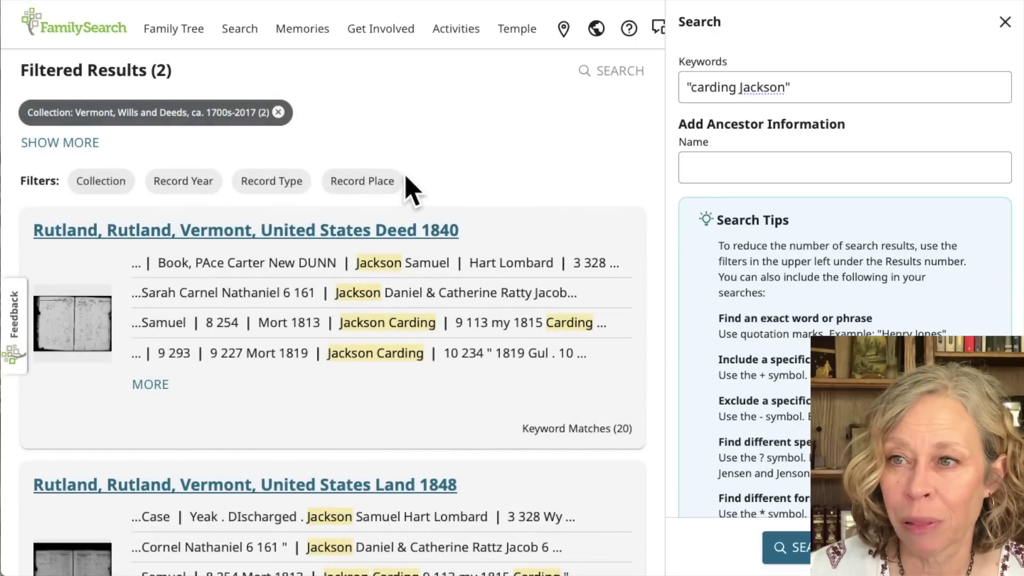
Step: Add the collection "New York, Wills and Deeds, ca. 1700s-2017" to the result filters
click(92, 186)
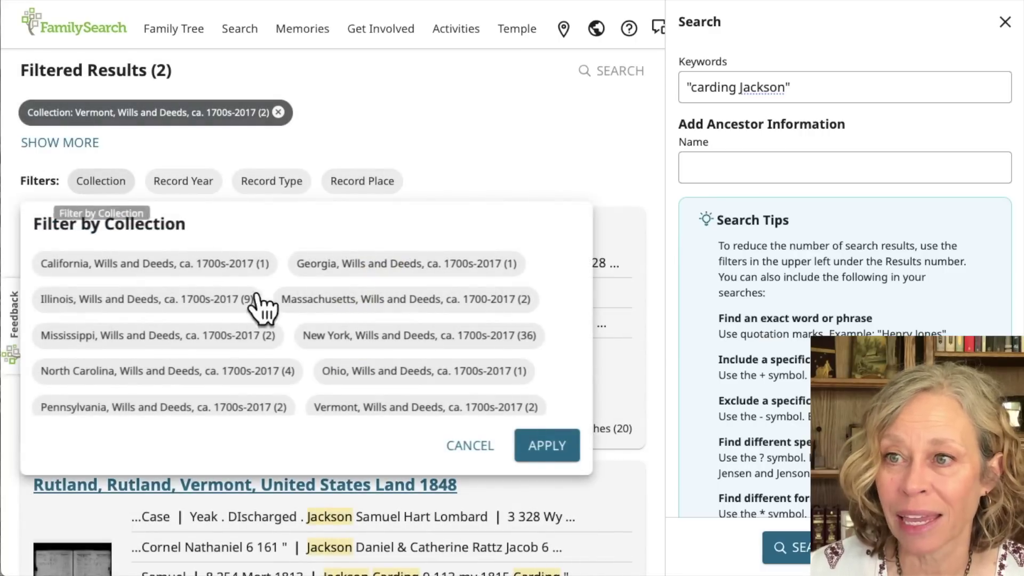
click(360, 340)
click(246, 345)
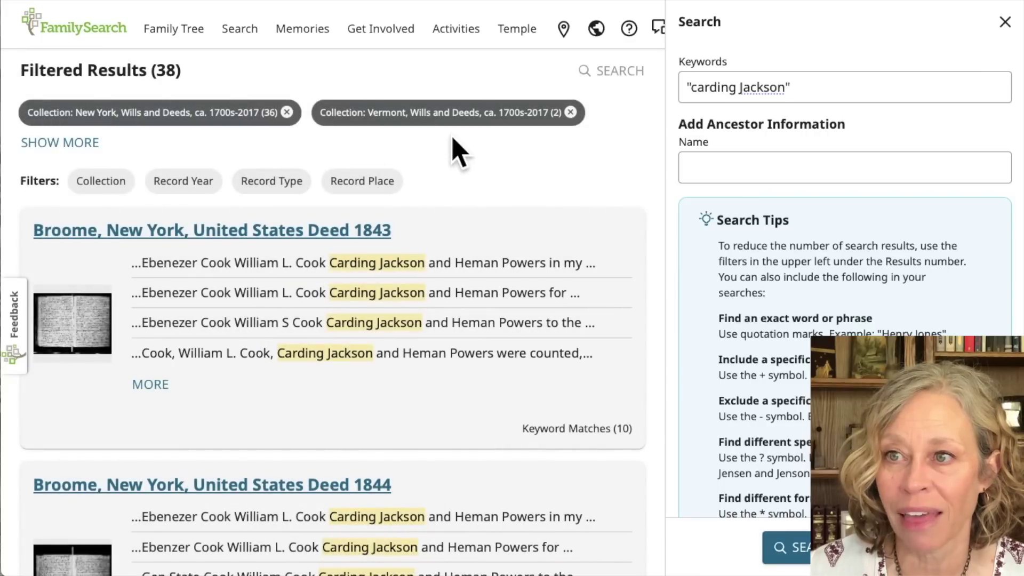
Step: Add the collection "Illinois, Wills and Deeds, ca. 1700s-2017" to the result filters and look over the filtered records
click(101, 183)
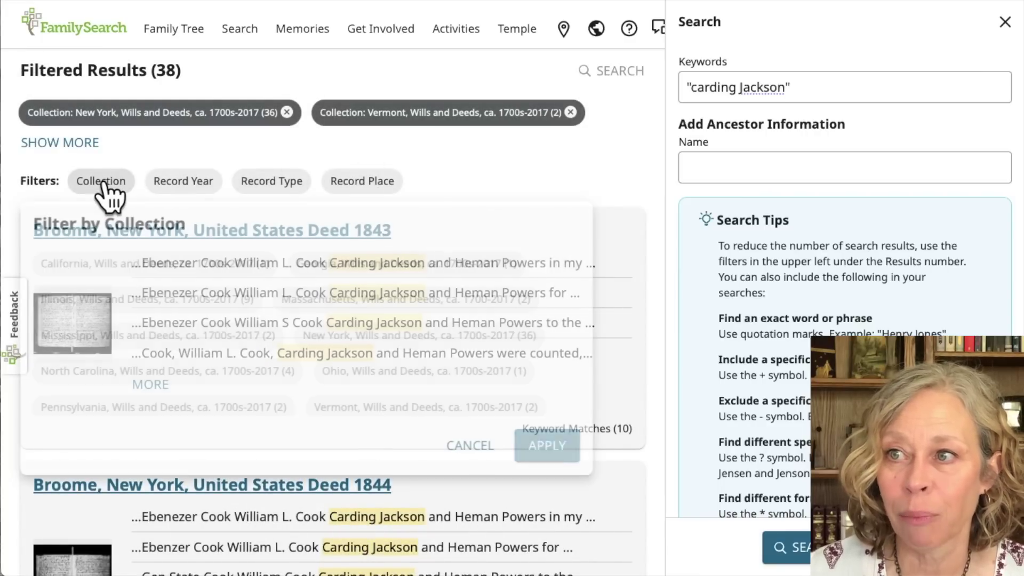
click(143, 302)
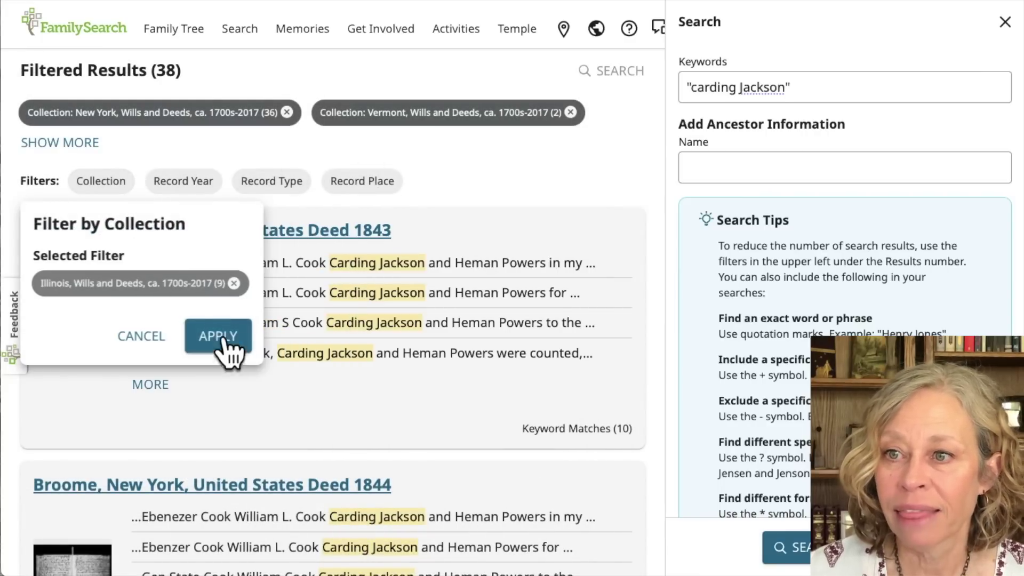
click(228, 346)
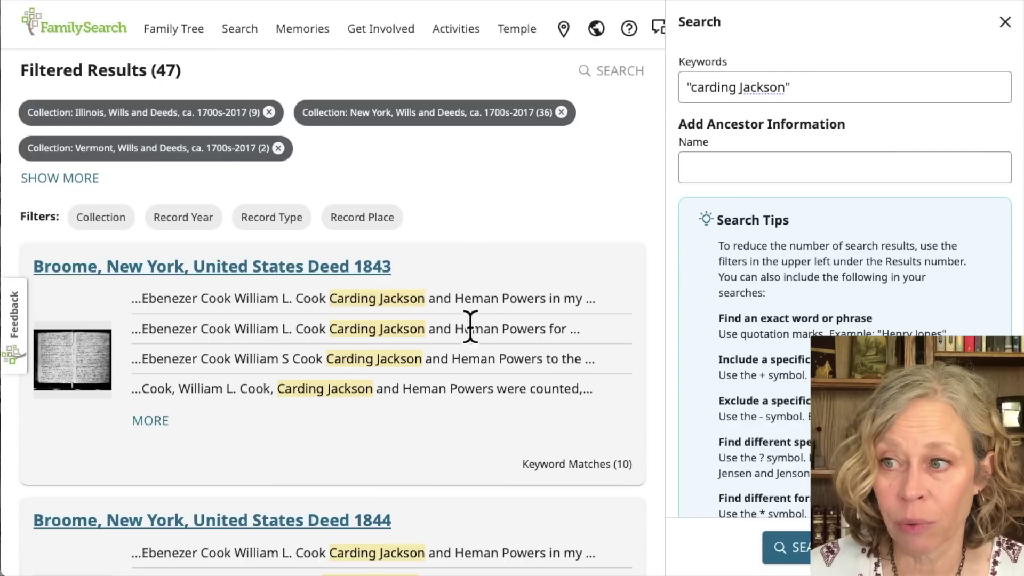
scroll(462, 430, down, 3)
scroll(462, 430, up, 3)
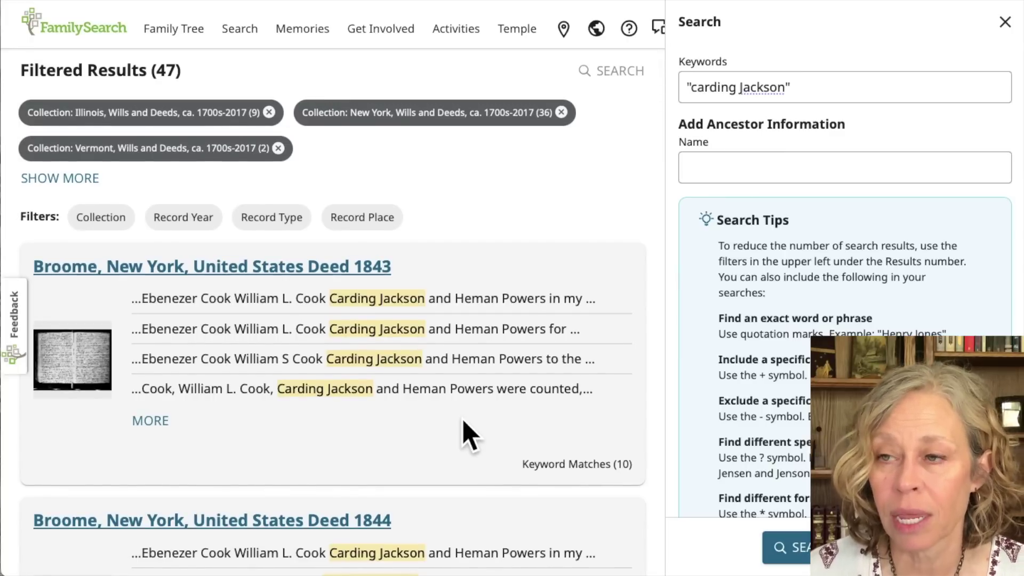
Step: Check which record years and record types are available for filtering the results
click(173, 218)
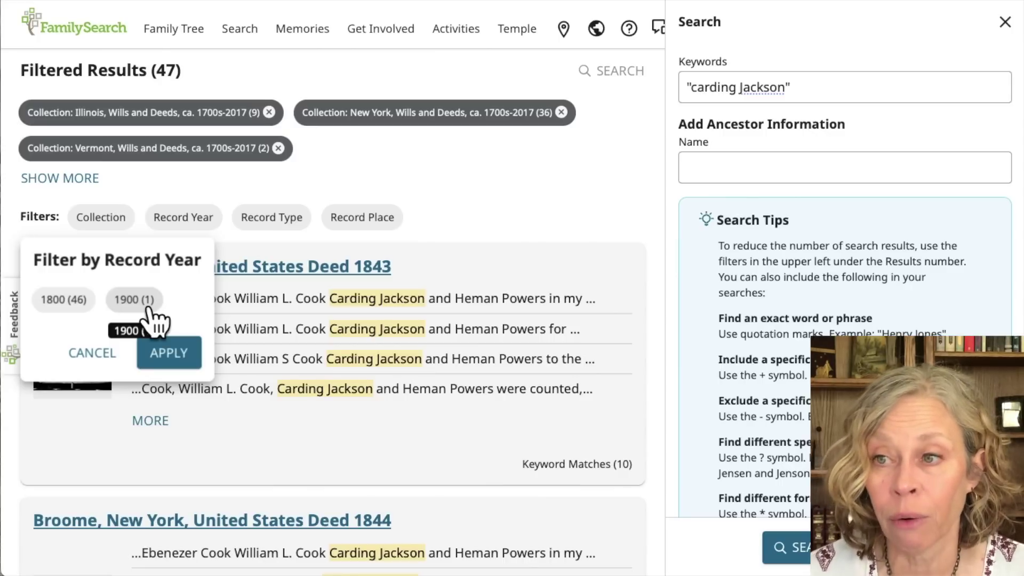
click(275, 219)
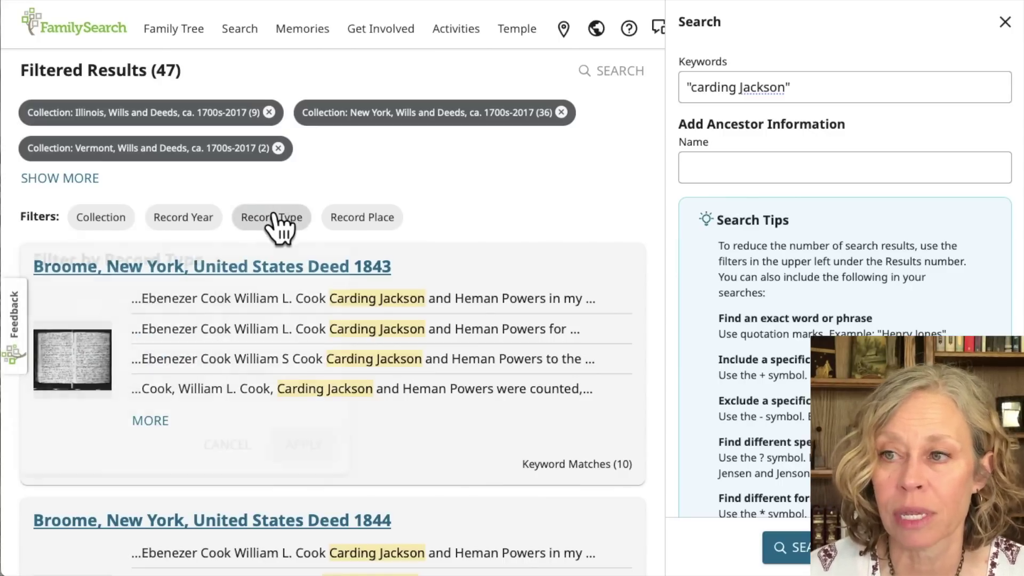
click(278, 220)
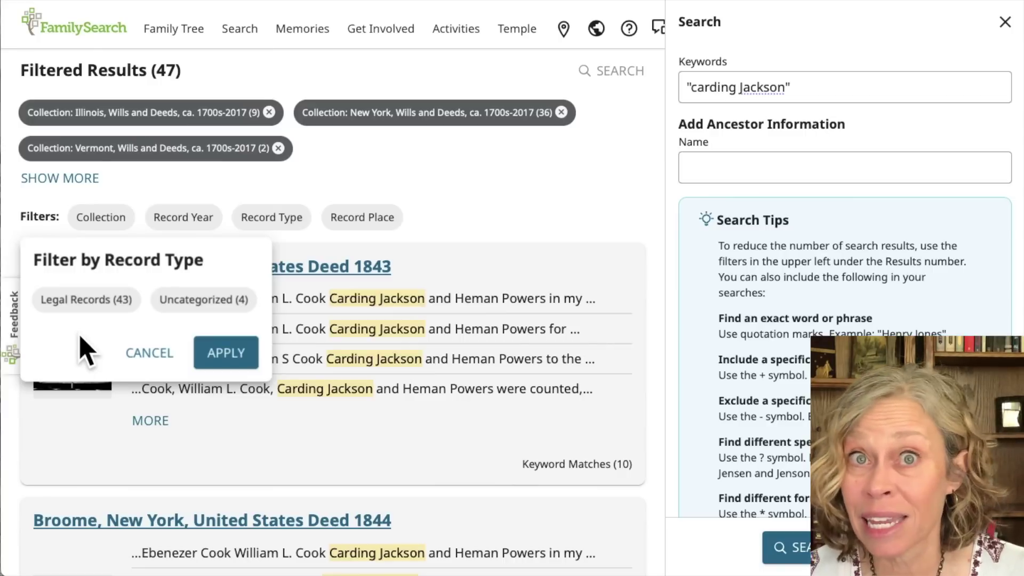
click(458, 216)
Step: Filter the results by record place to United States of America, New York, Broome
click(379, 220)
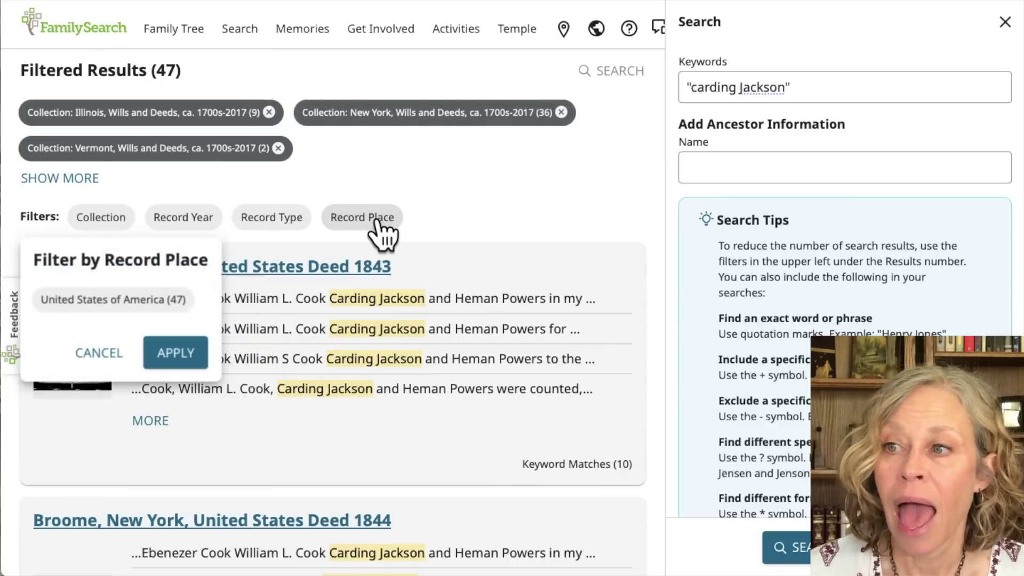
click(109, 300)
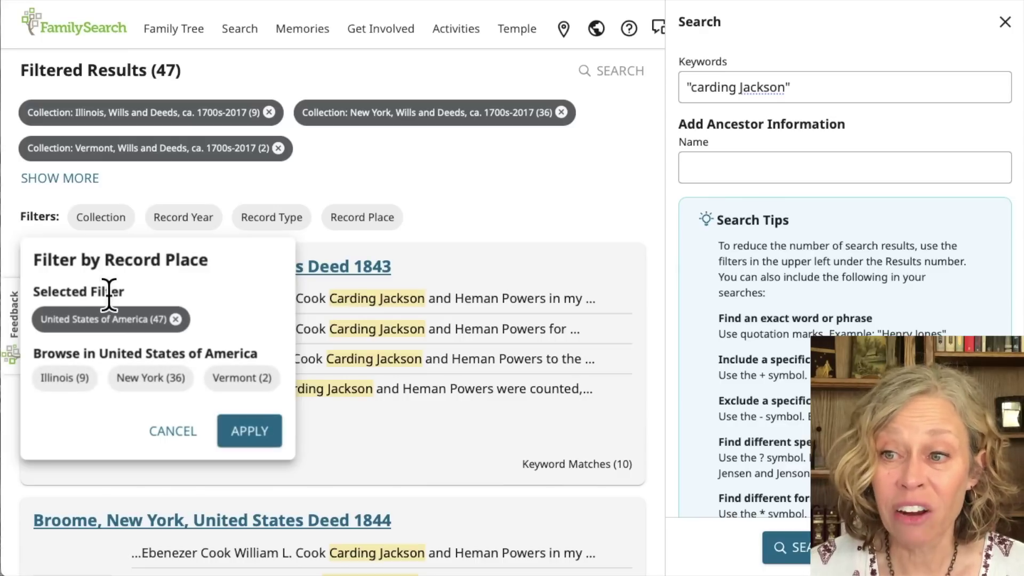
click(144, 378)
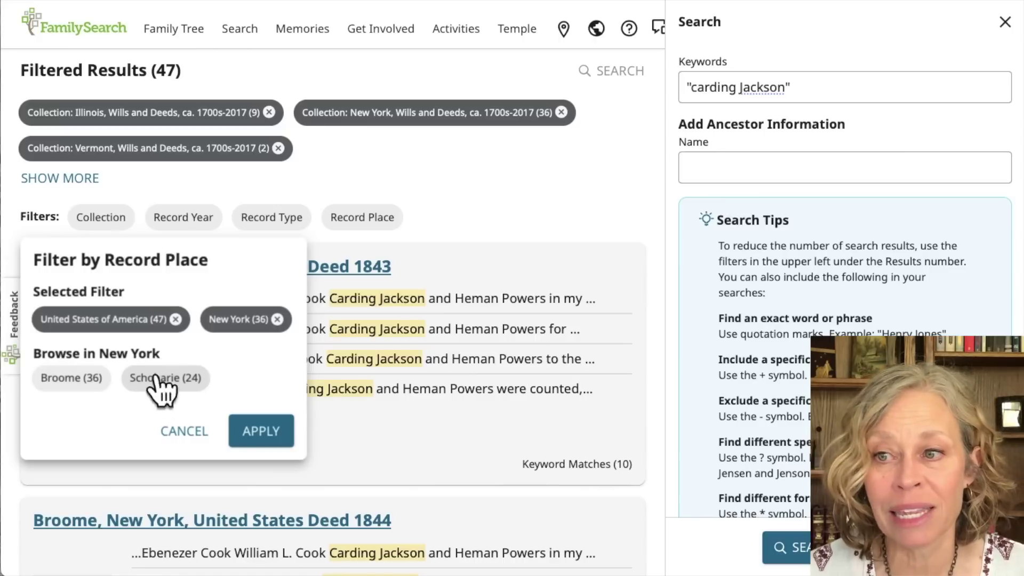
click(63, 380)
click(363, 380)
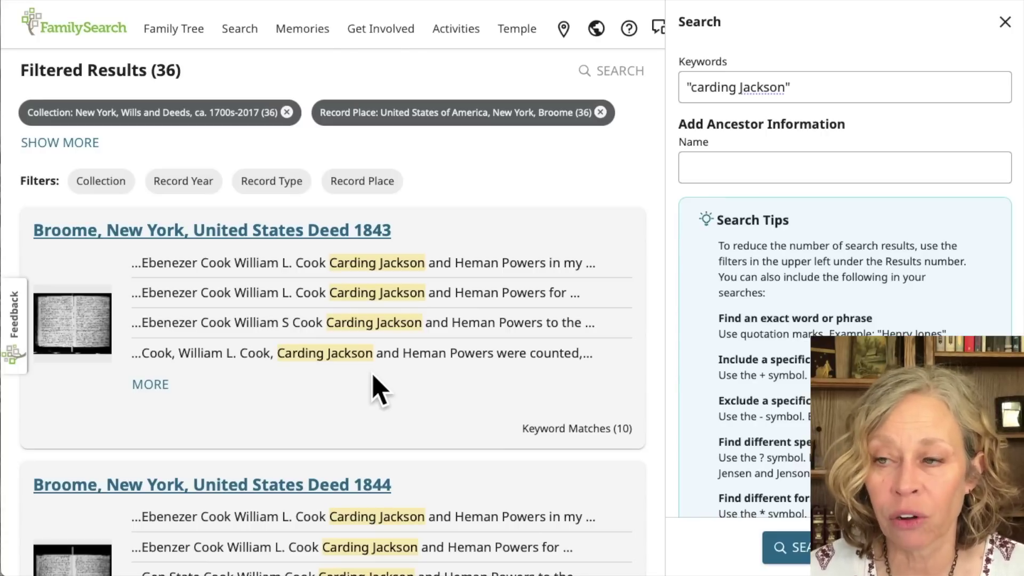
Step: Find the 1837 Broome, New York deed in the filtered results and open its record
scroll(359, 320, down, 10)
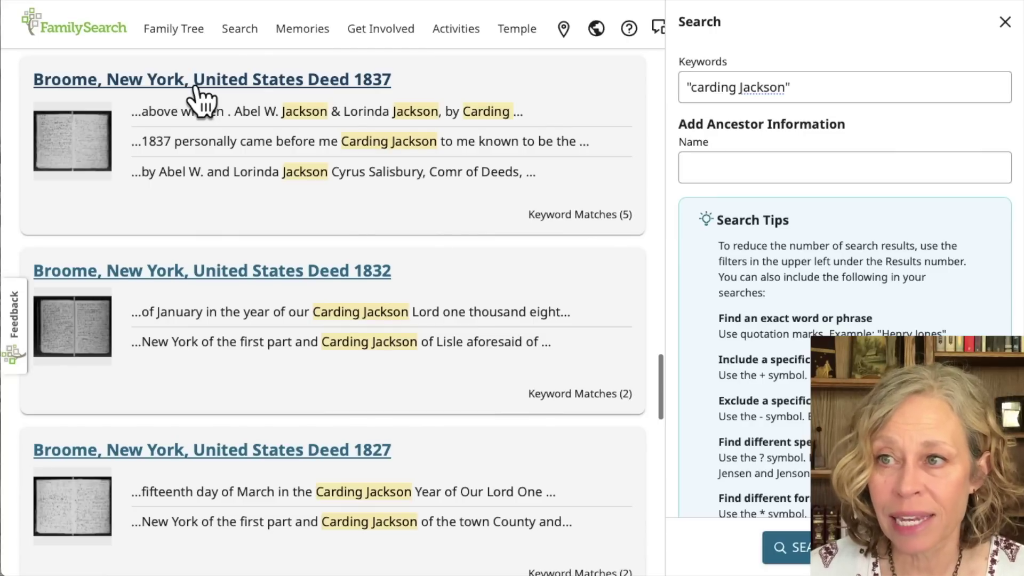
right_click(201, 100)
click(209, 93)
click(944, 4)
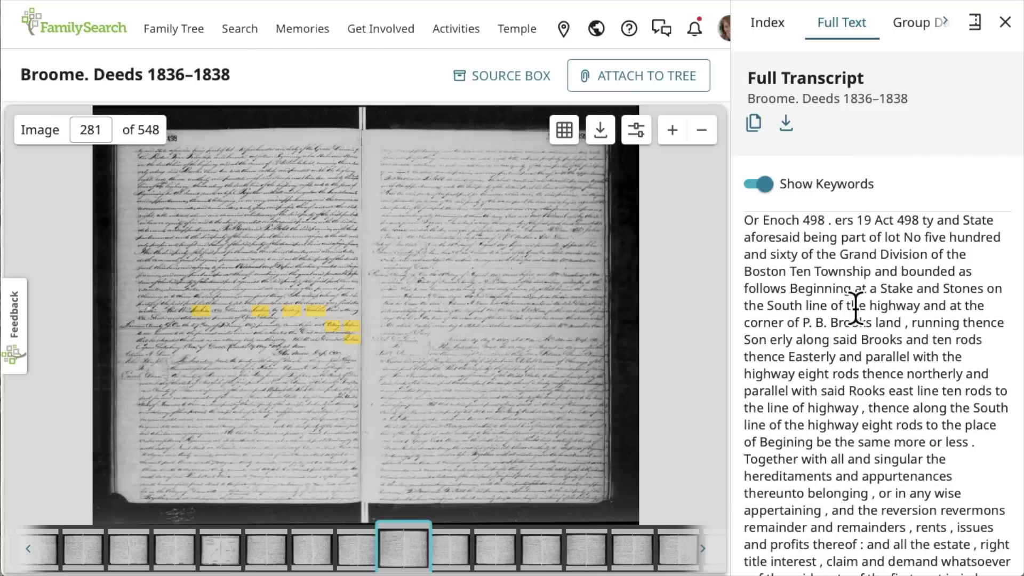
Step: Read through the deed's full transcript and examine the passages where the searched name is highlighted
scroll(854, 315, down, 2)
scroll(854, 322, down, 1)
scroll(853, 323, down, 2)
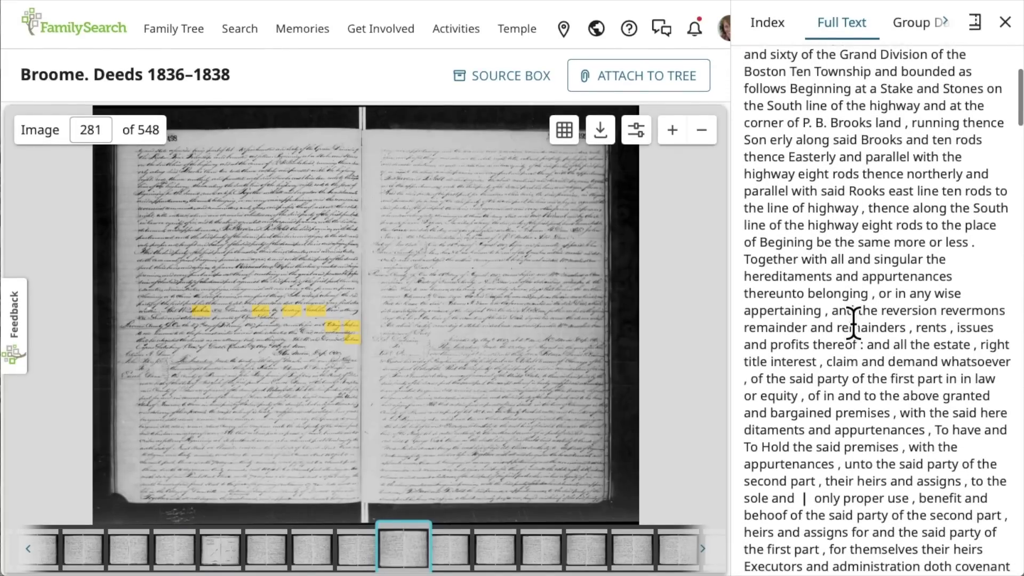
scroll(853, 323, down, 1)
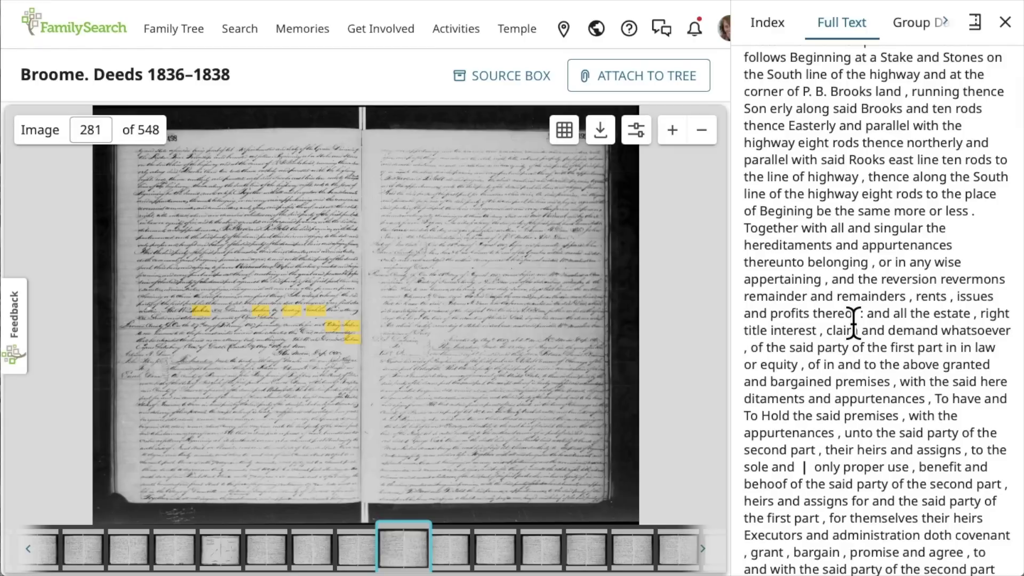
scroll(853, 321, up, 6)
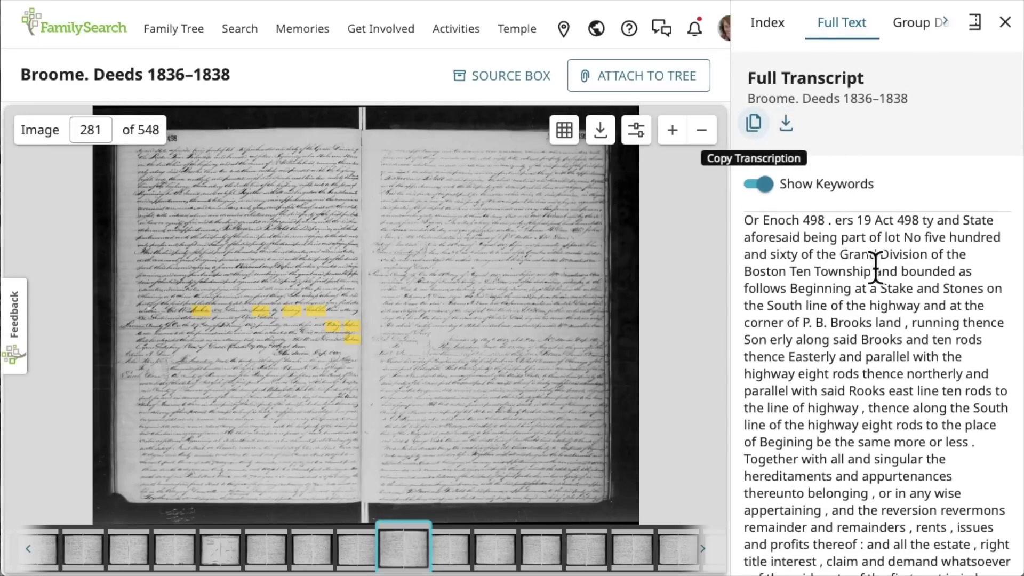
scroll(864, 382, down, 15)
scroll(867, 382, up, 2)
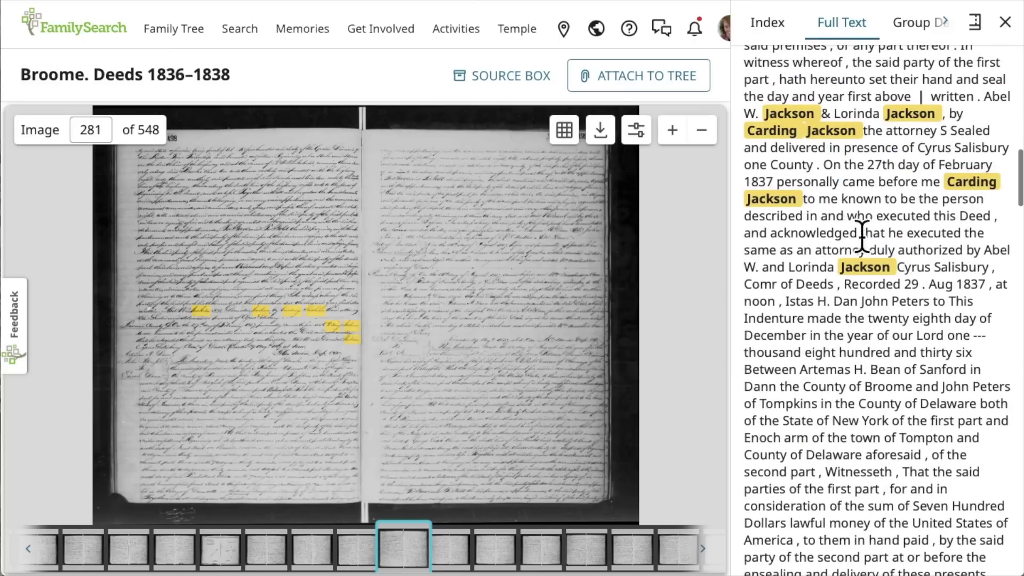
scroll(884, 243, up, 15)
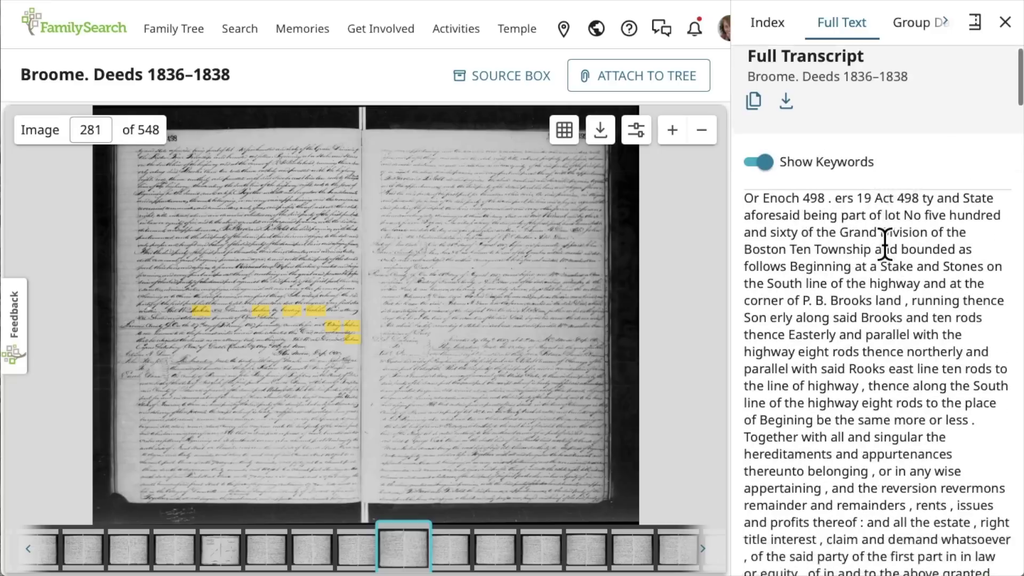
Step: Turn keyword highlighting off, look through the plain transcript, and turn the highlighting back on
click(752, 184)
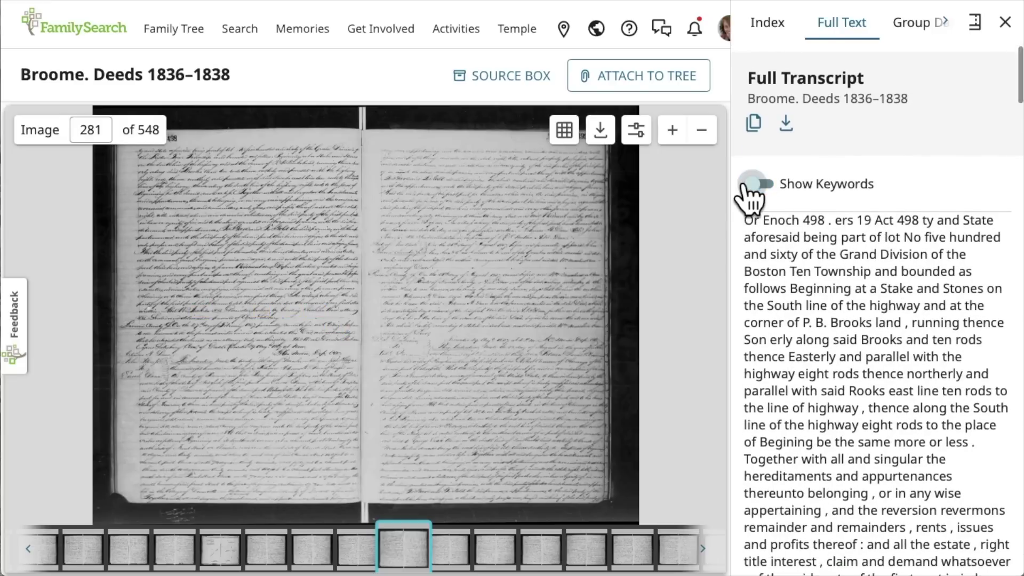
scroll(883, 402, down, 20)
scroll(883, 402, down, 5)
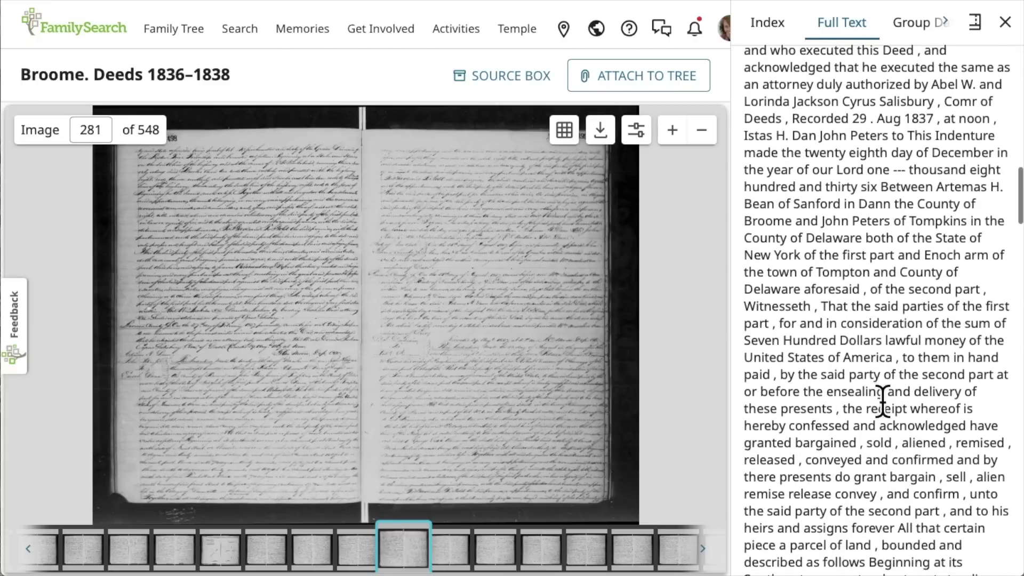
scroll(868, 372, up, 10)
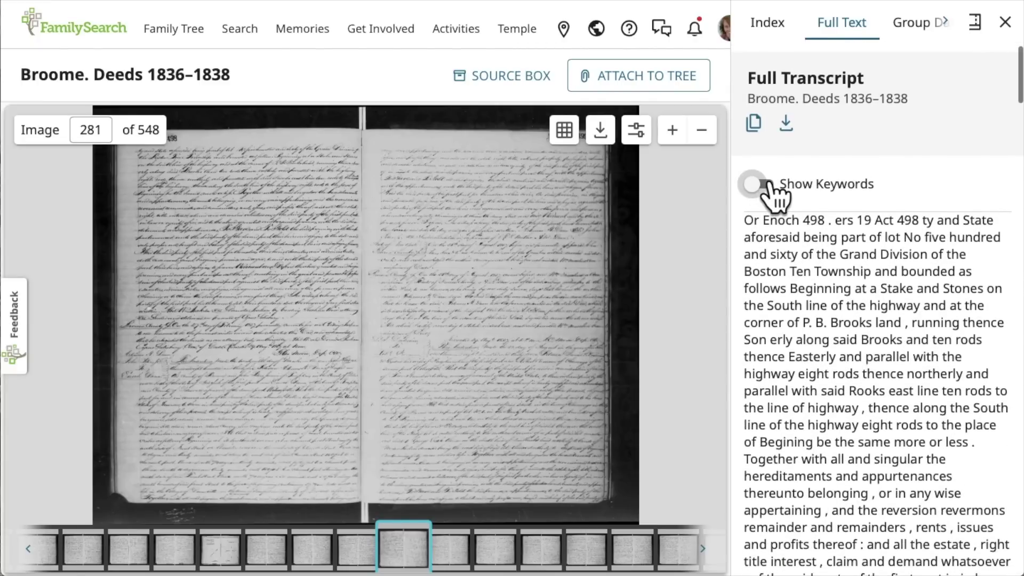
click(768, 184)
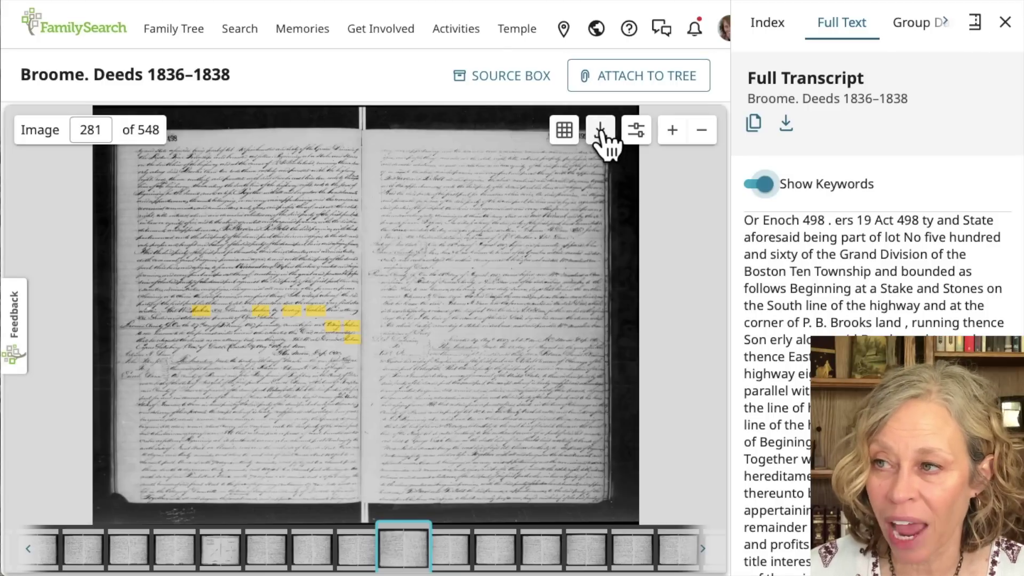
Step: Check the image adjustment options, including color inversion, and hide the transcript so the deed image fills the viewer
click(637, 133)
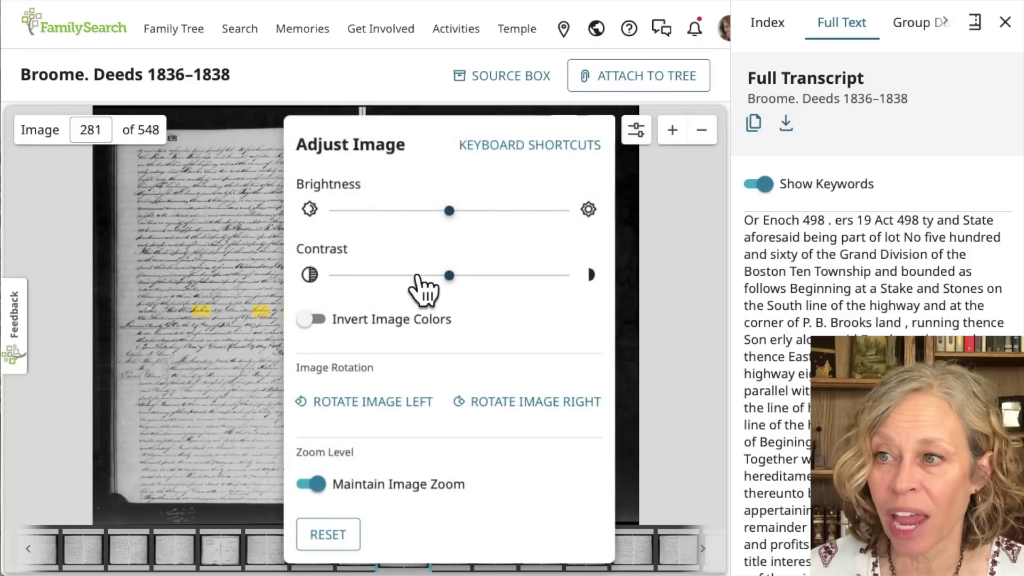
click(319, 321)
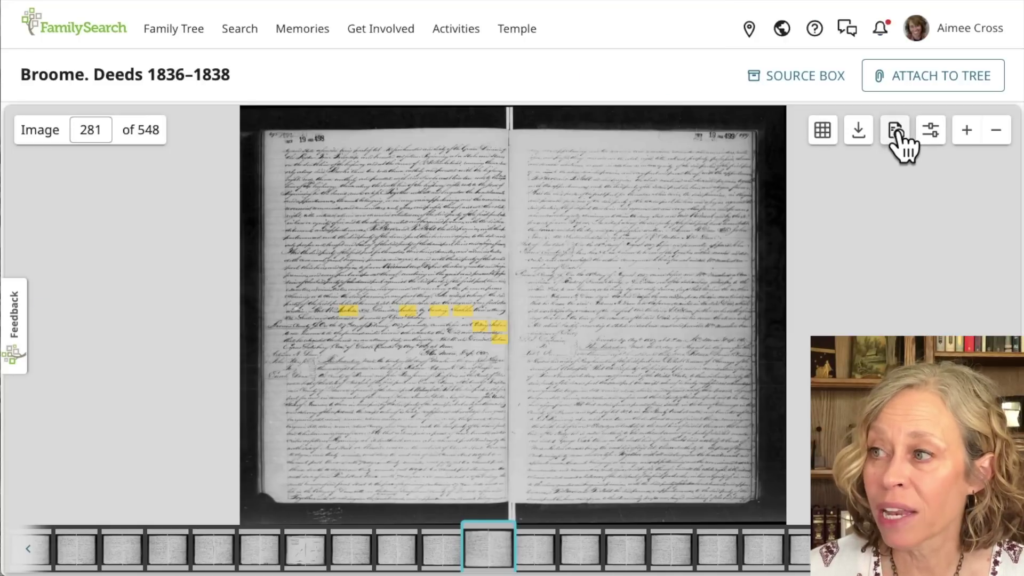
click(895, 130)
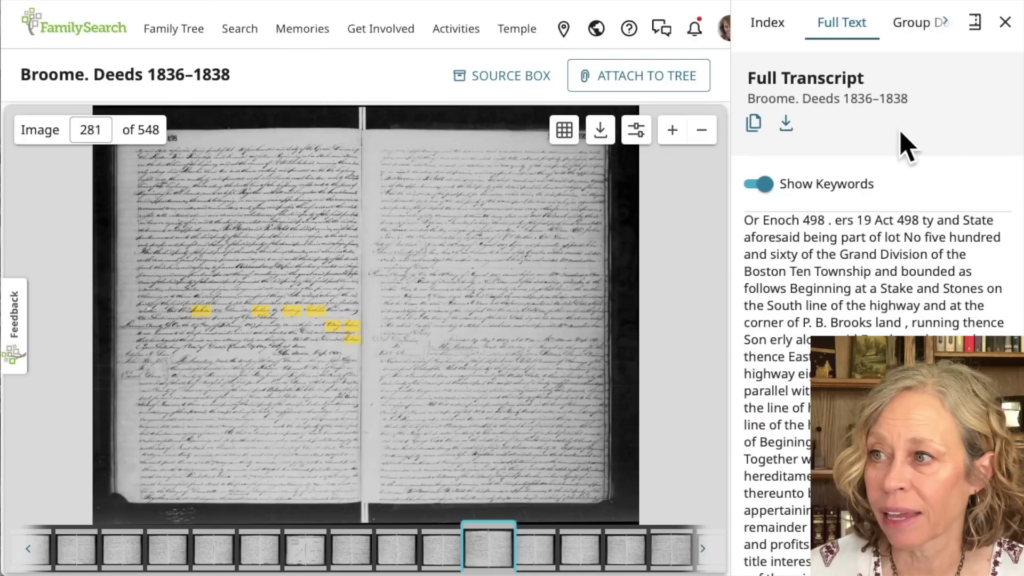
click(1004, 22)
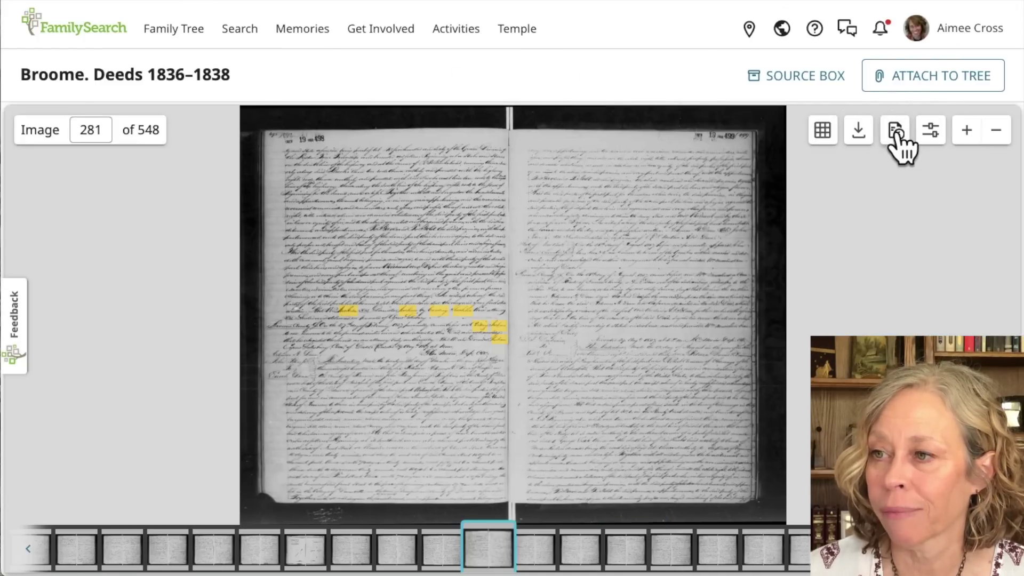
Step: Examine the highlighted names in the handwritten deed up close and trace its text back to the start of page 498
click(973, 142)
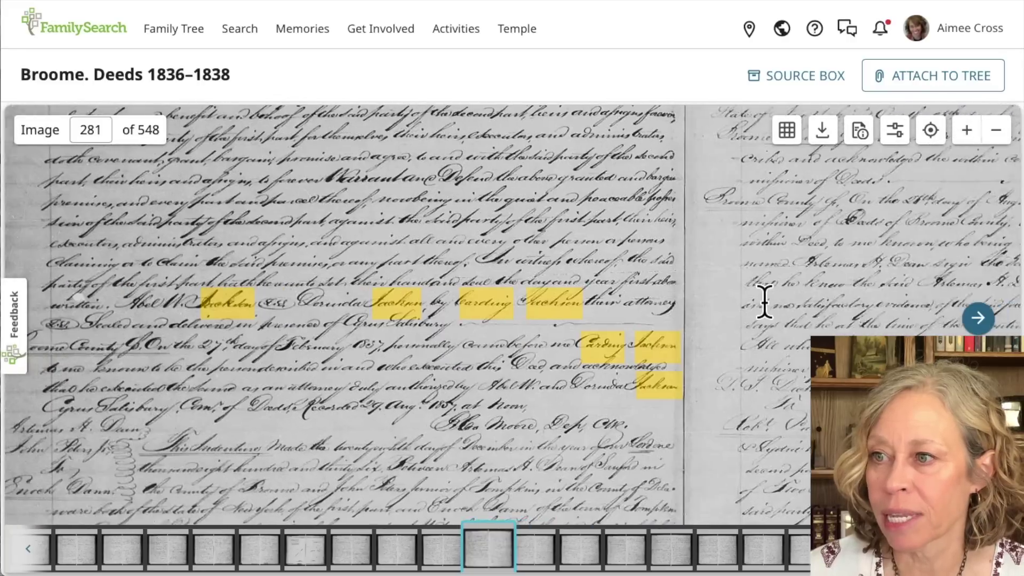
drag(763, 302, 837, 315)
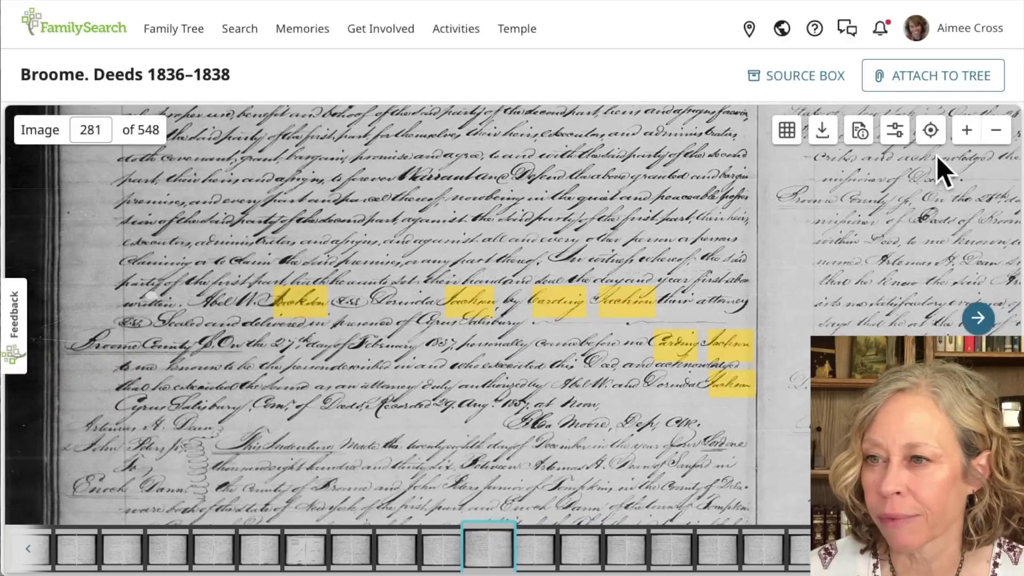
click(969, 141)
drag(576, 335, 619, 333)
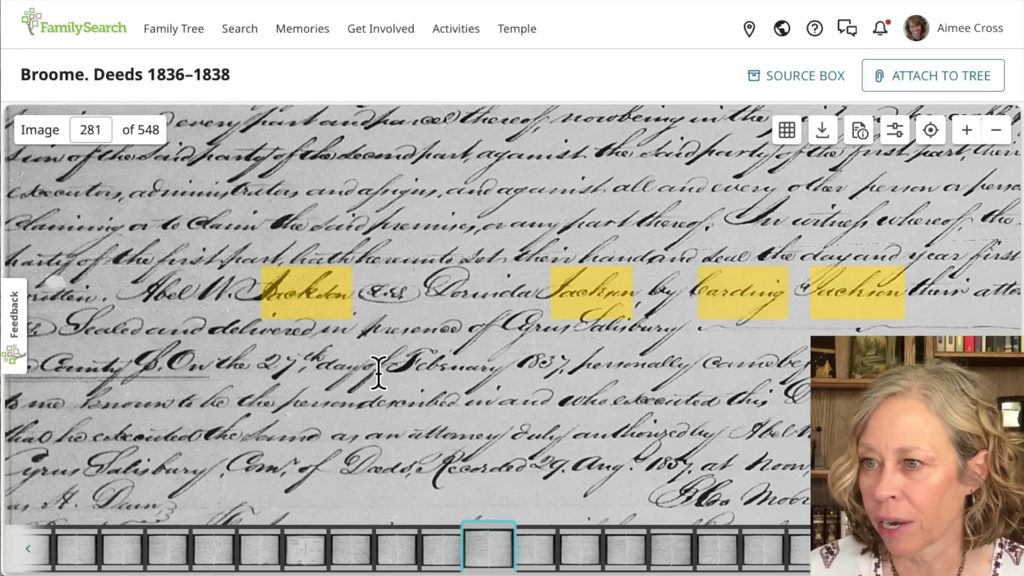
scroll(395, 371, left, 2)
scroll(404, 366, left, 4)
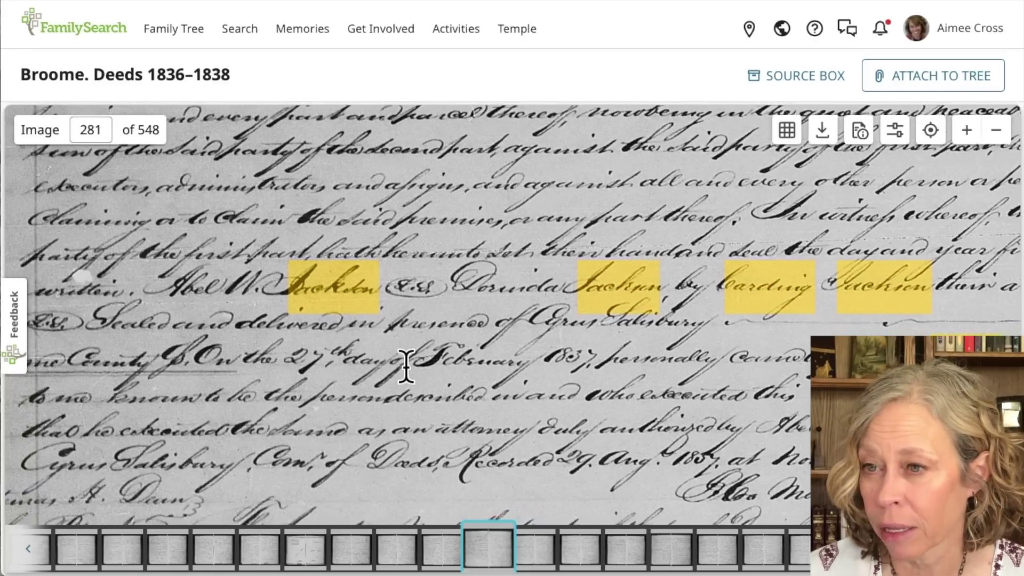
scroll(576, 251, up, 5)
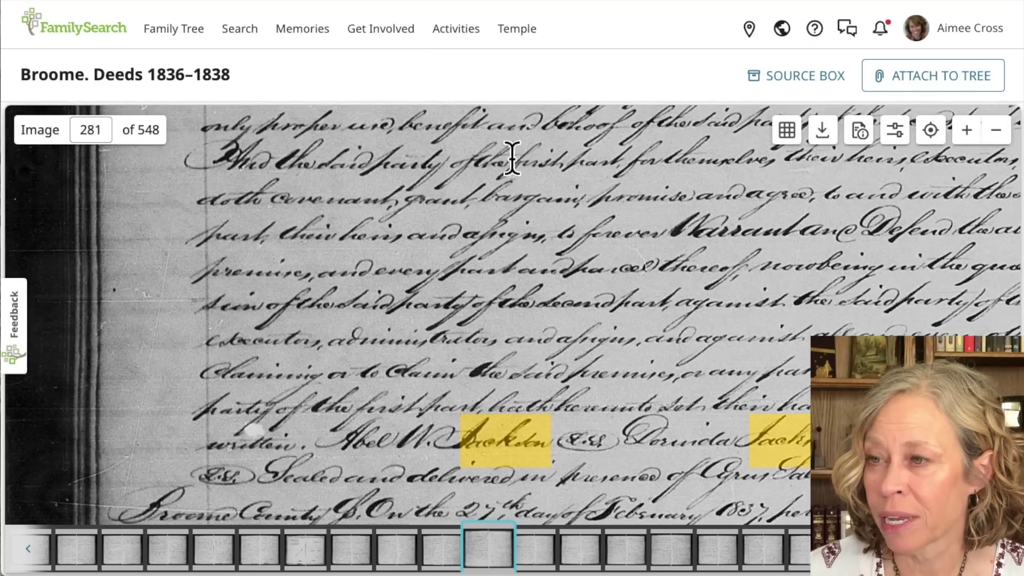
scroll(512, 187, up, 2)
drag(512, 213, 496, 415)
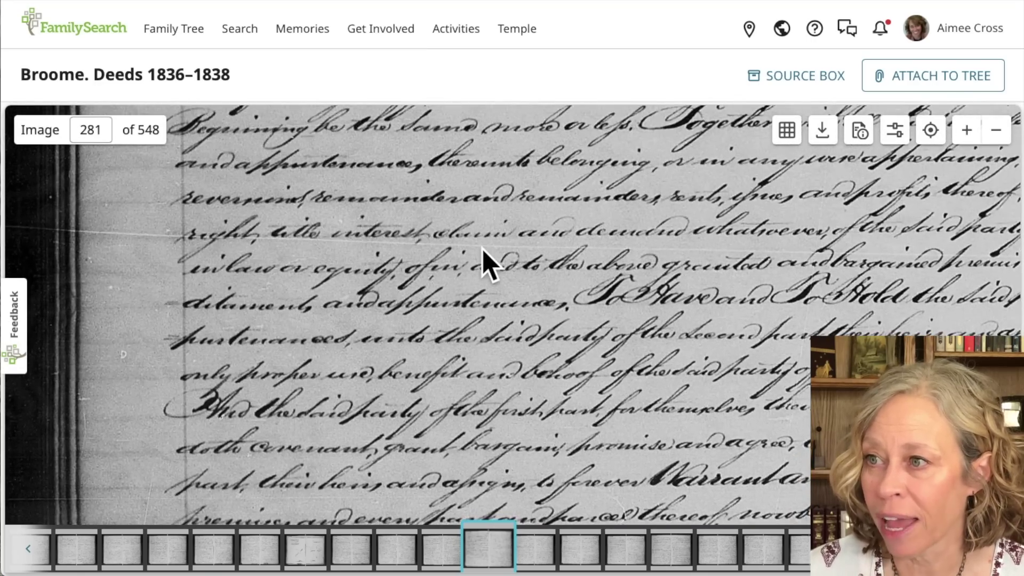
drag(485, 261, 487, 487)
drag(503, 327, 503, 434)
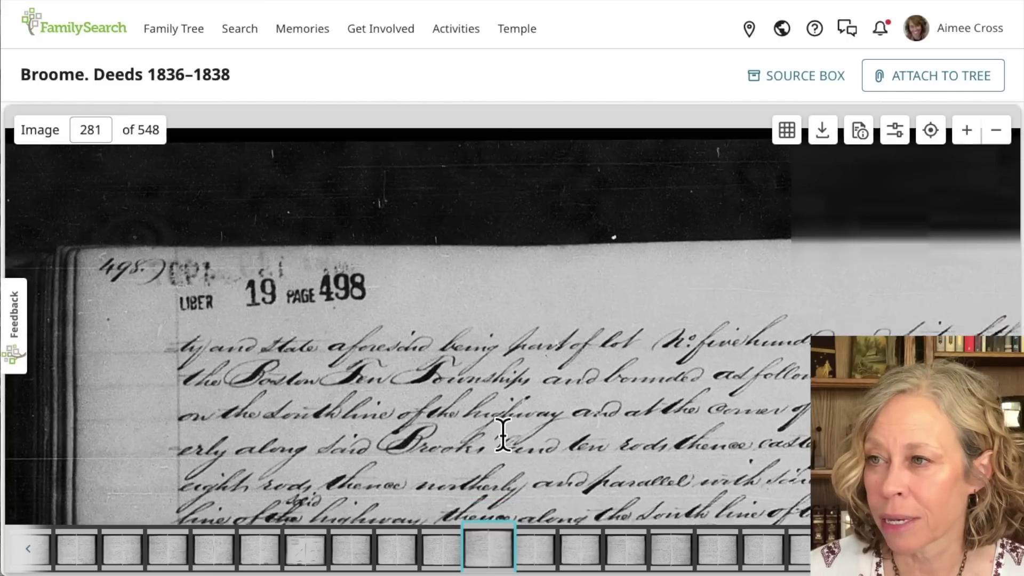
Step: Go back to image 280 and examine the beginning of the deed near the foot of its right-hand page
mouse_move(46, 336)
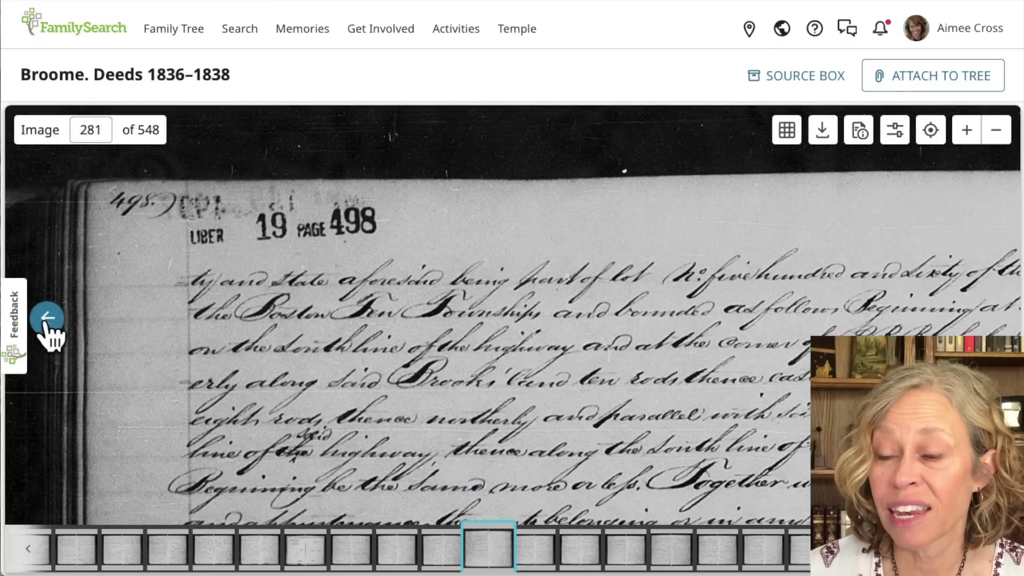
click(48, 320)
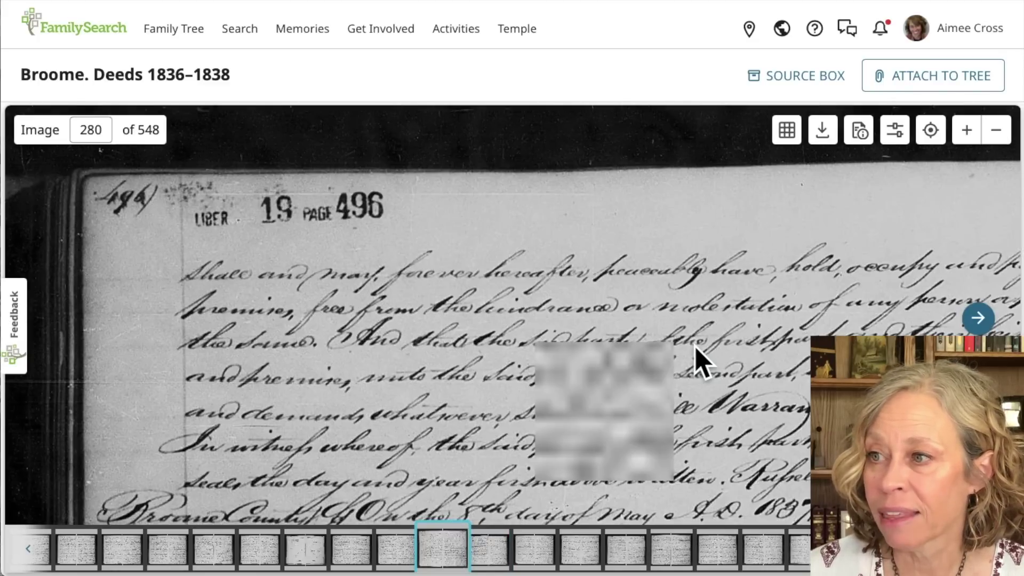
drag(697, 361, 199, 219)
click(998, 133)
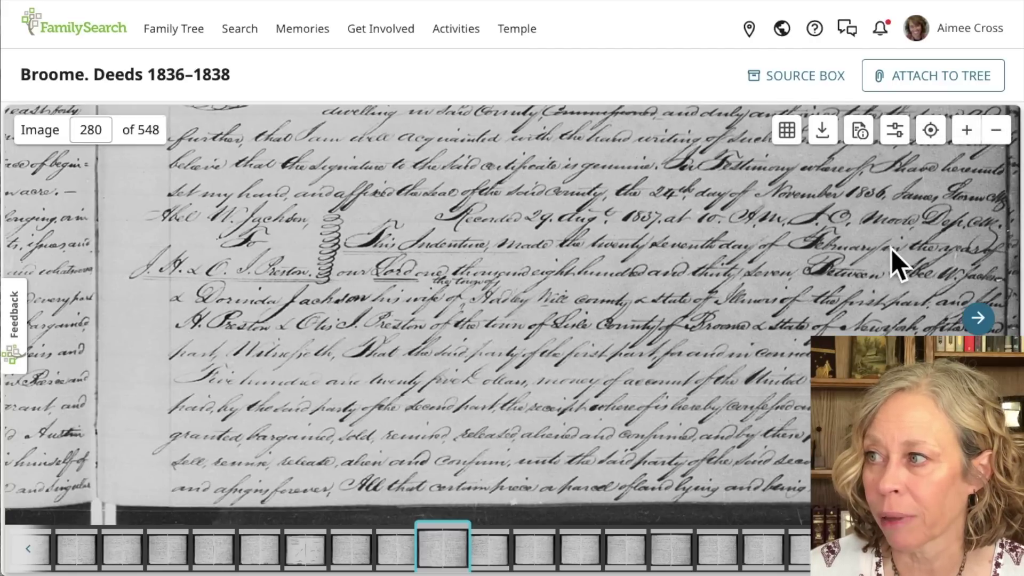
drag(898, 263, 859, 246)
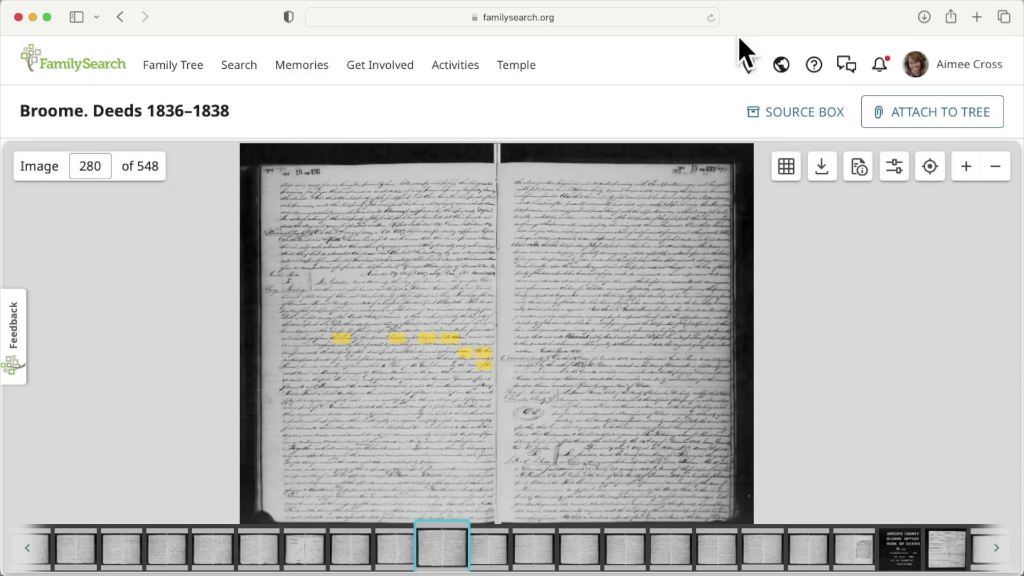
Step: Show the index data for image 280 and review its image group contents, collections and Research Wiki references
click(922, 113)
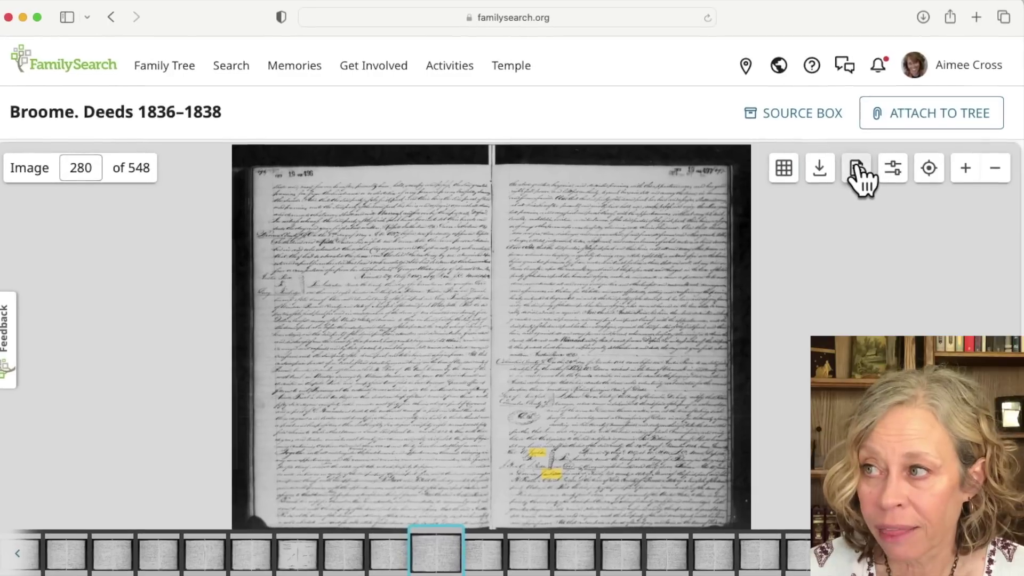
click(858, 176)
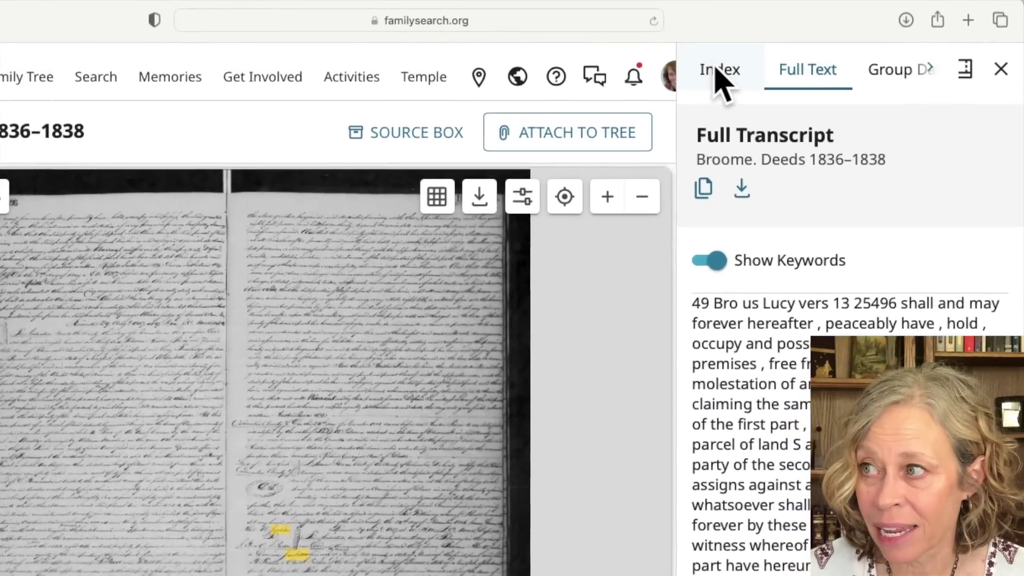
click(750, 63)
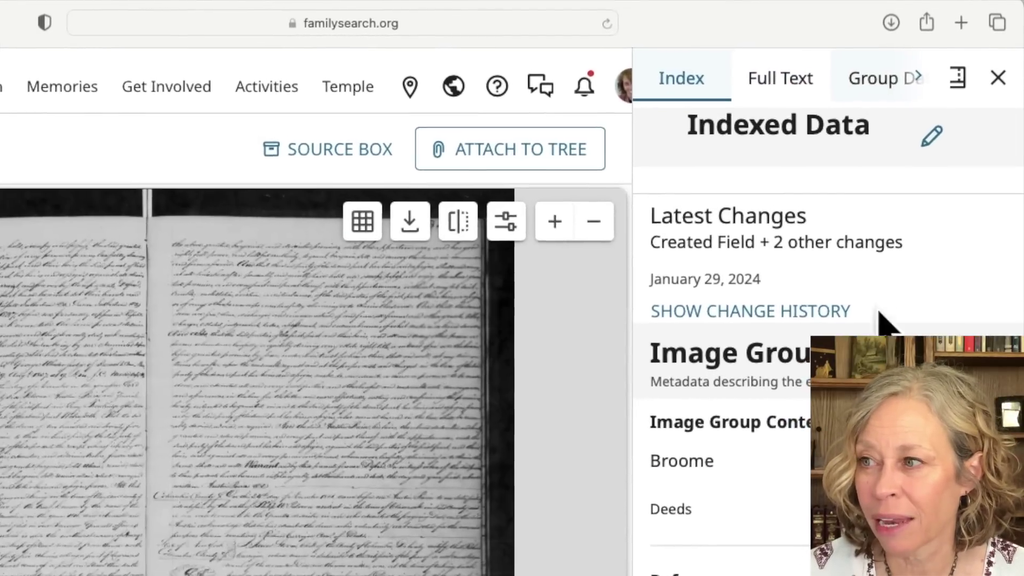
scroll(824, 513, down, 1)
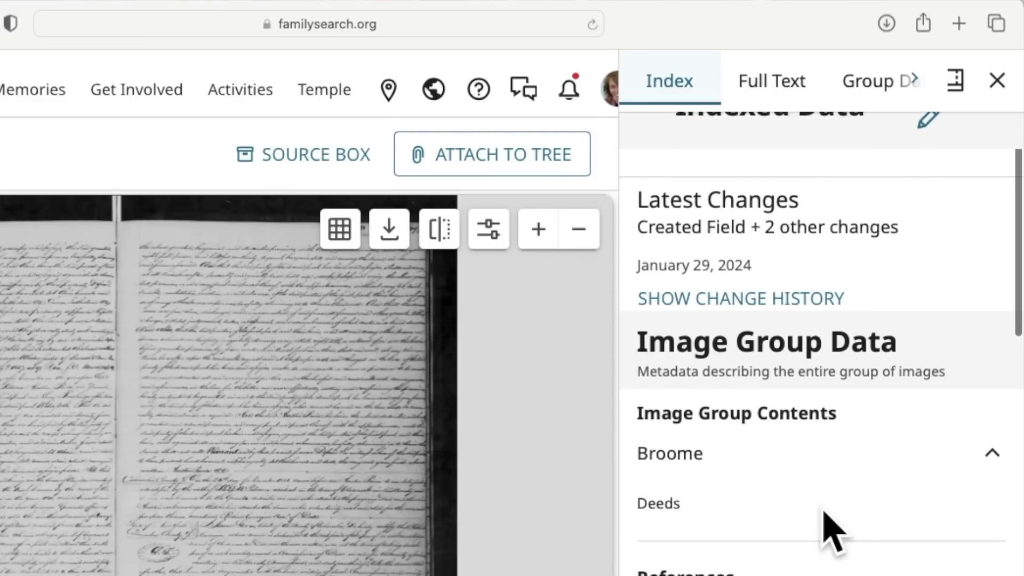
scroll(824, 513, down, 4)
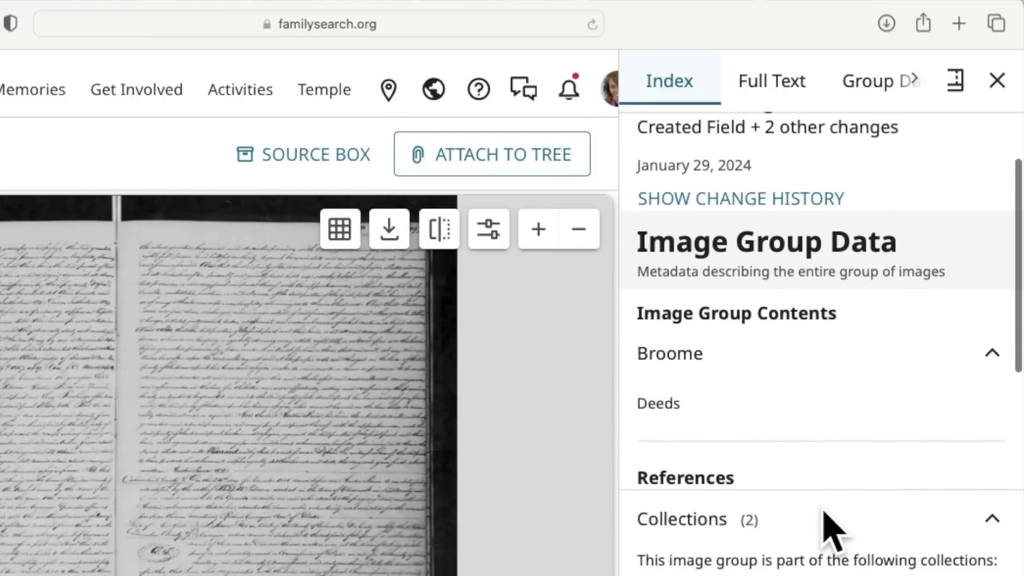
scroll(825, 520, down, 3)
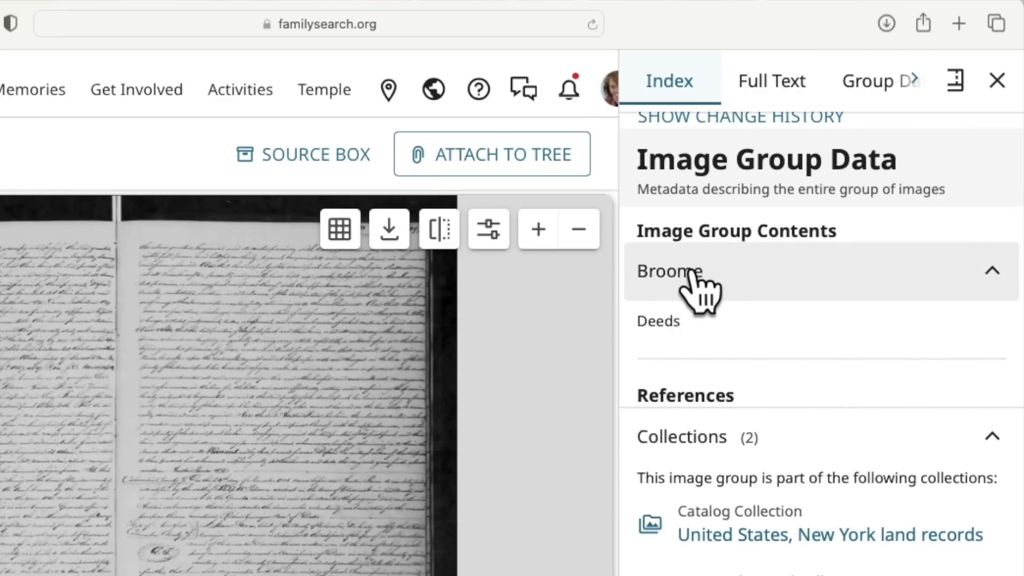
scroll(784, 434, down, 2)
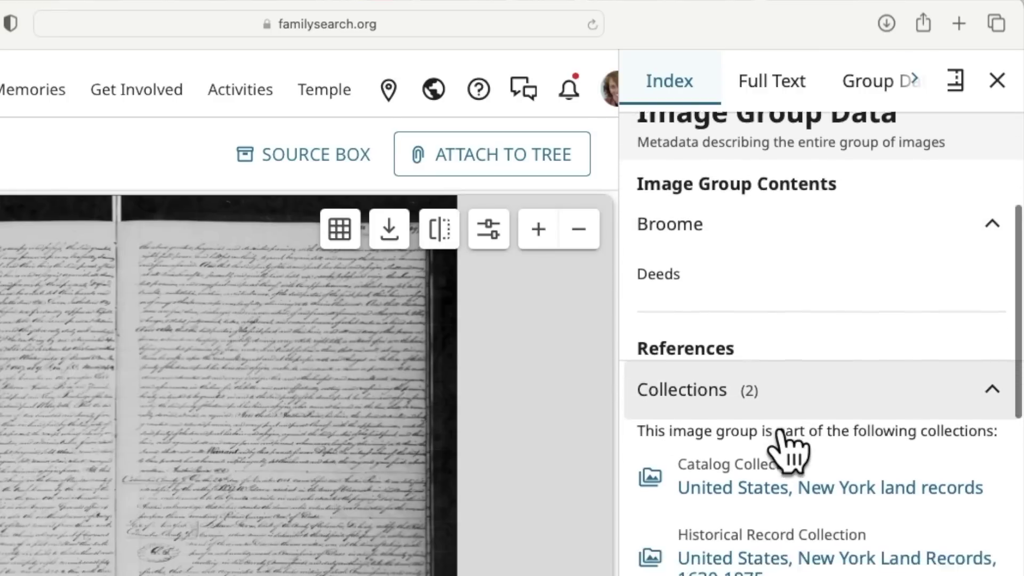
scroll(789, 446, down, 4)
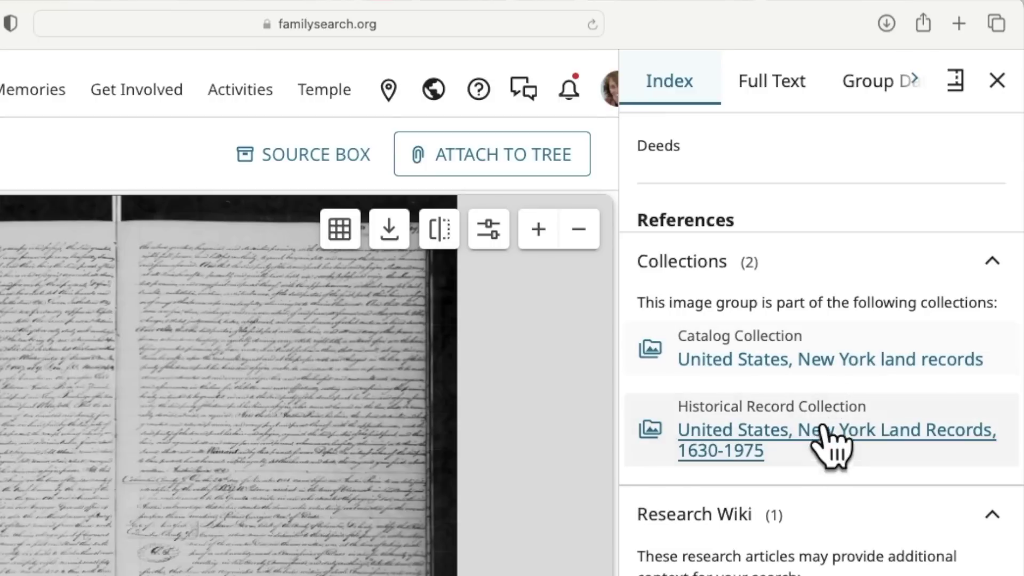
scroll(824, 470, down, 3)
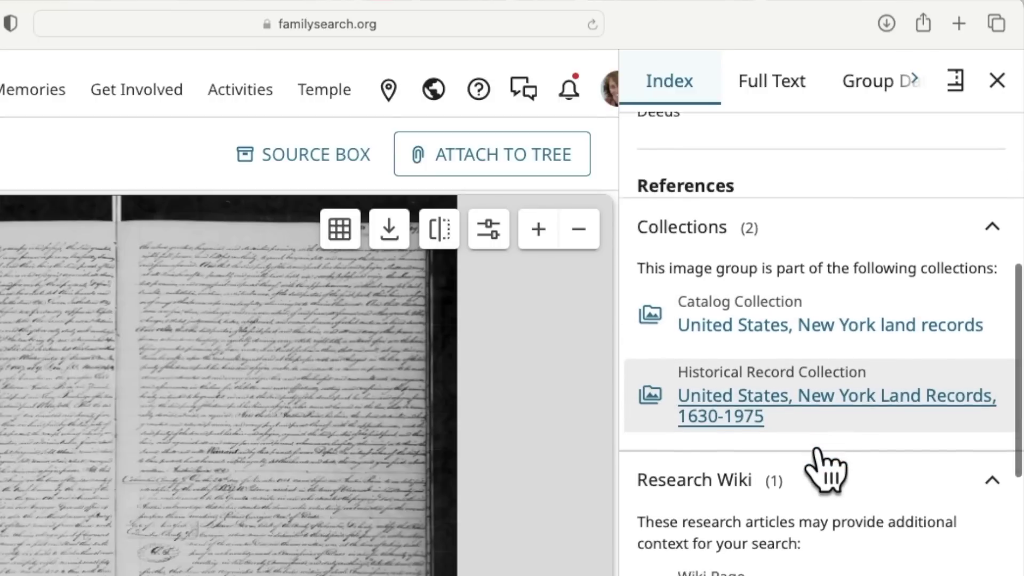
Step: Open the catalog collection "United States, New York land records" in a new browser tab
scroll(824, 470, up, 5)
super+click(763, 436)
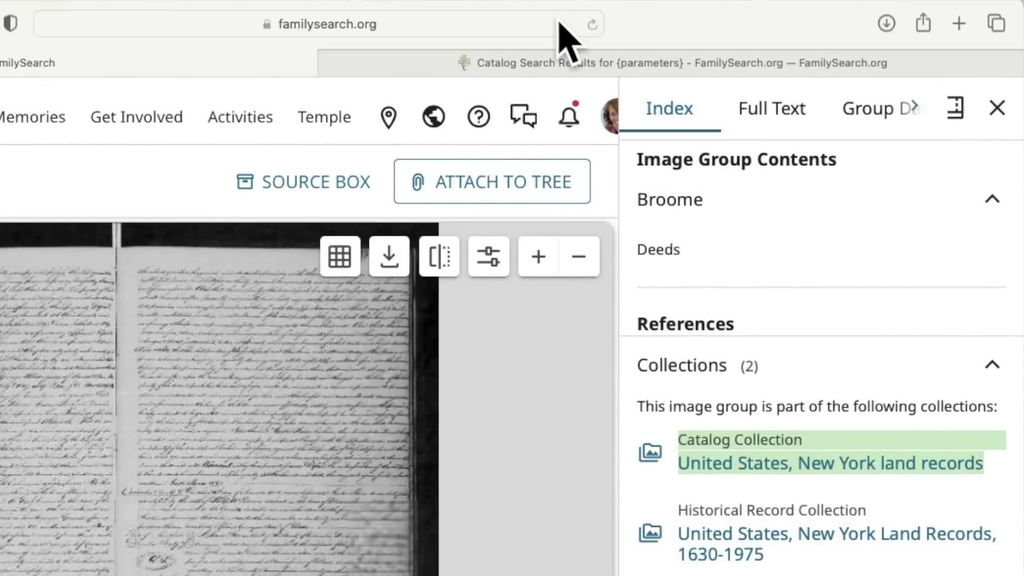
click(570, 56)
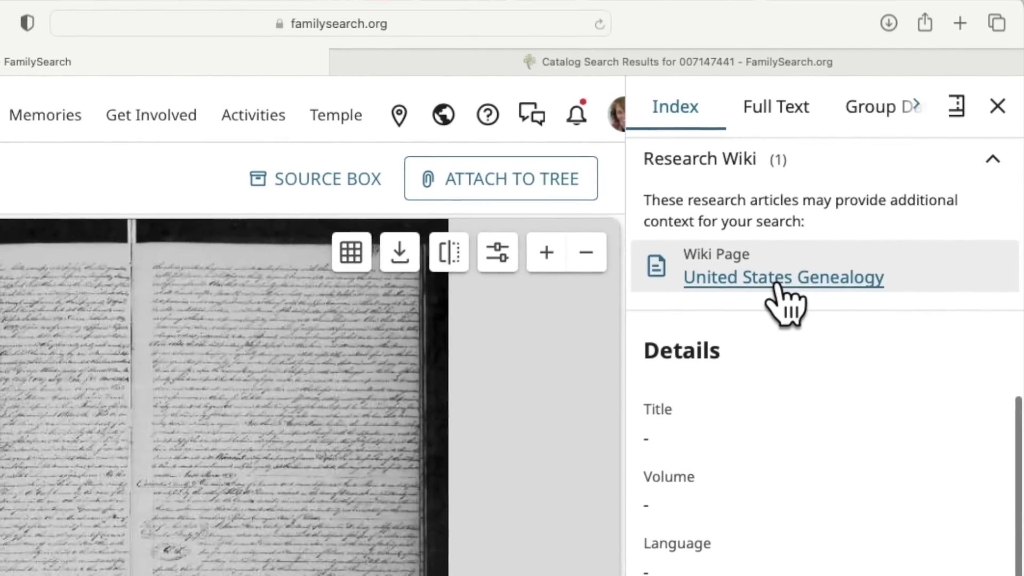
Step: Review the index details down to the citation, open image group number 007147441 in its own tab, and return to the Broome deeds image
scroll(816, 525, down, 10)
scroll(816, 516, up, 4)
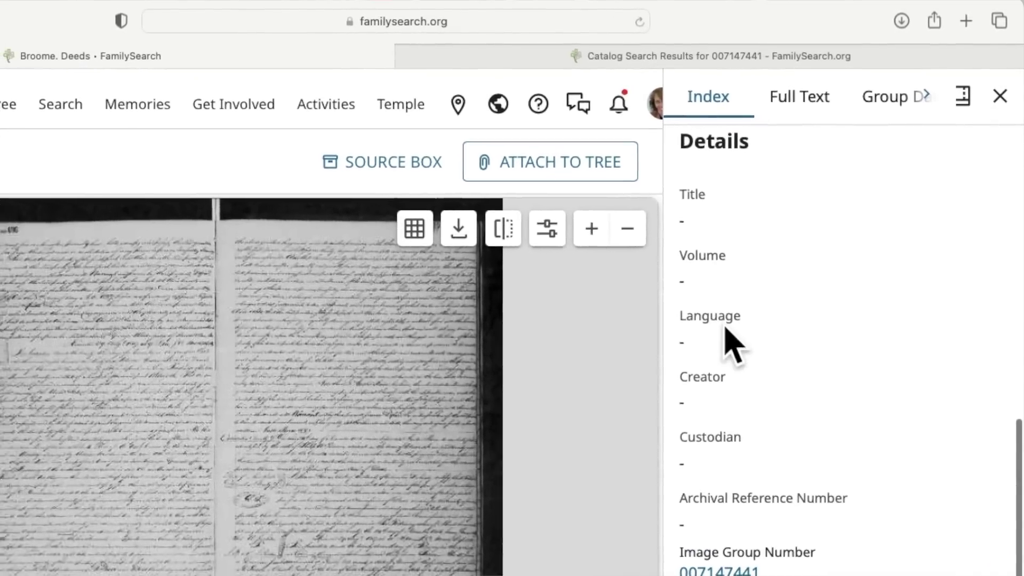
scroll(816, 525, down, 3)
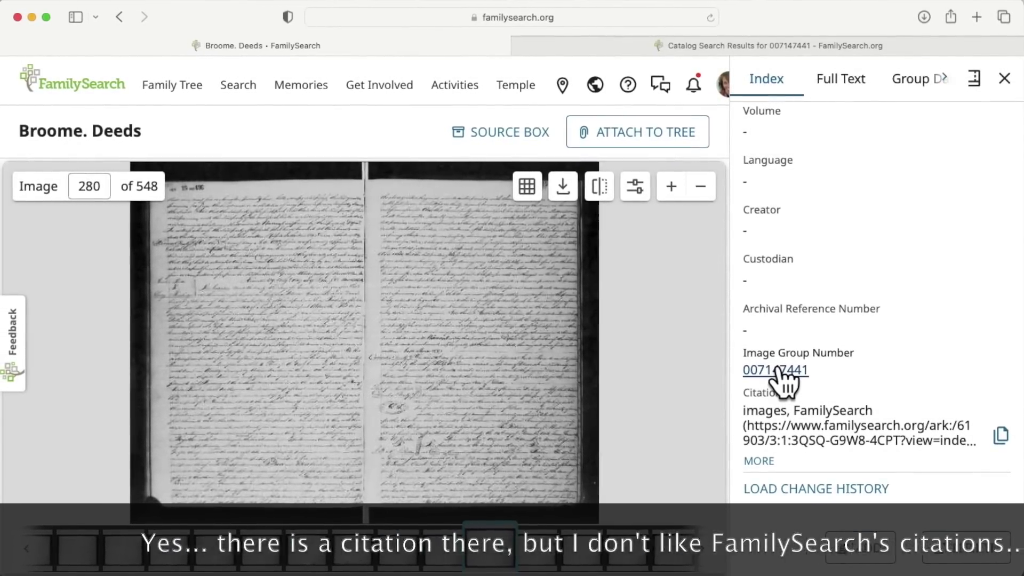
click(779, 370)
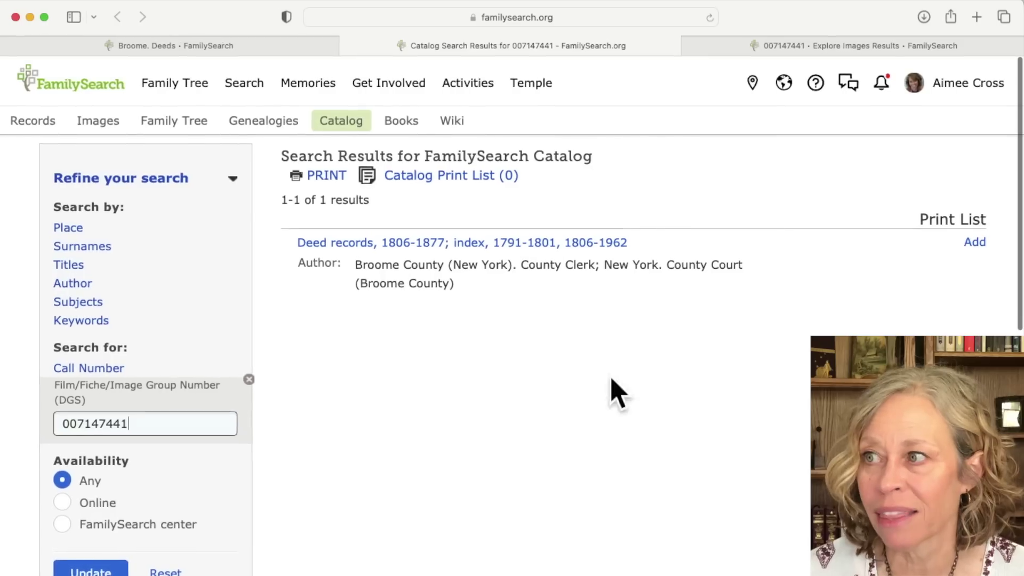
click(219, 49)
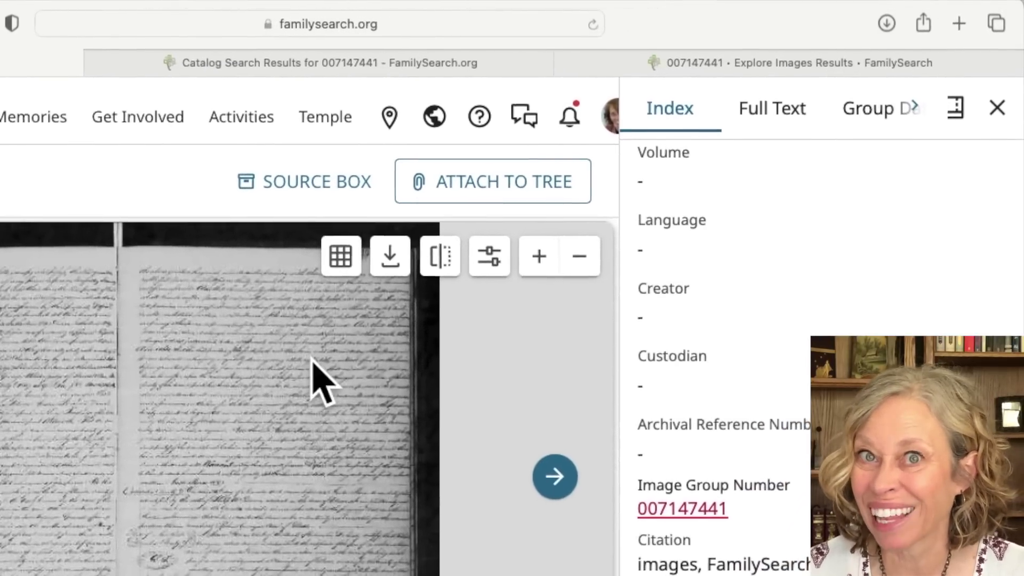
Step: Examine the deed image's full web address, from the ark identifier through the search keywords to the group ID at its end
click(407, 30)
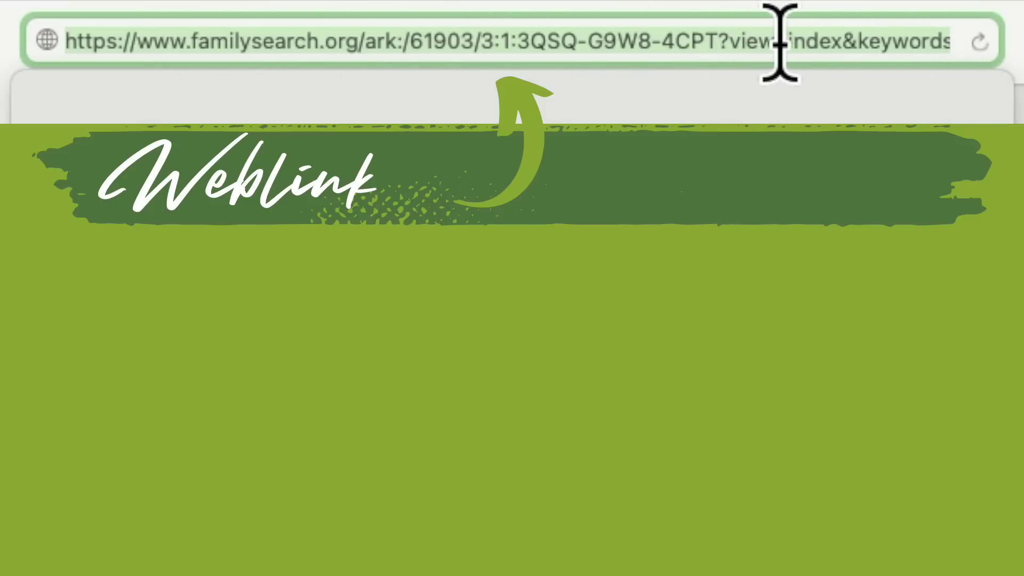
click(856, 41)
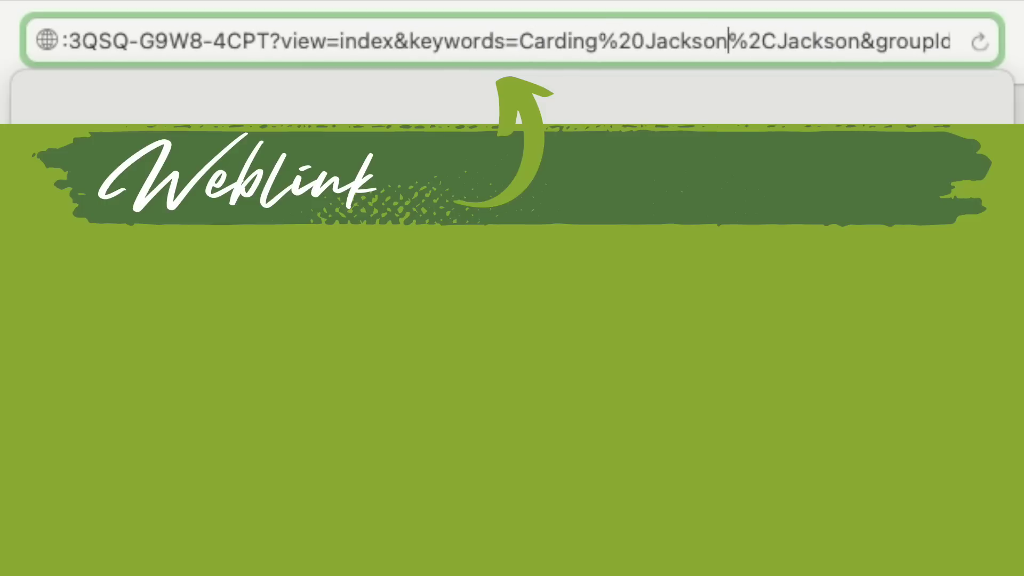
key(Right)
key(Right)
key(Right)
key(Right)
key(Right)
key(Right)
key(Right)
key(Right)
key(Right)
key(Right)
key(Right)
key(Right)
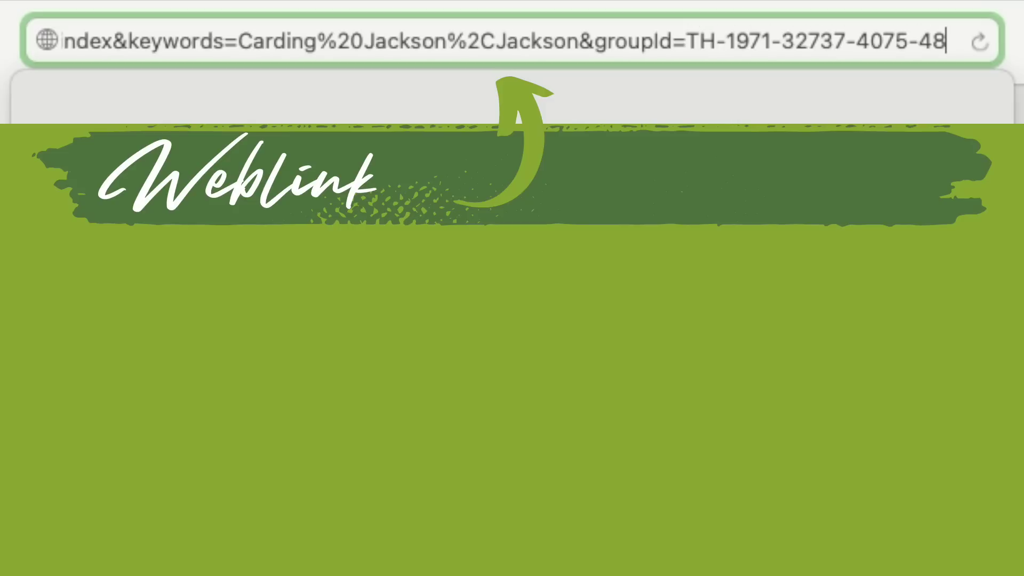
key(Up)
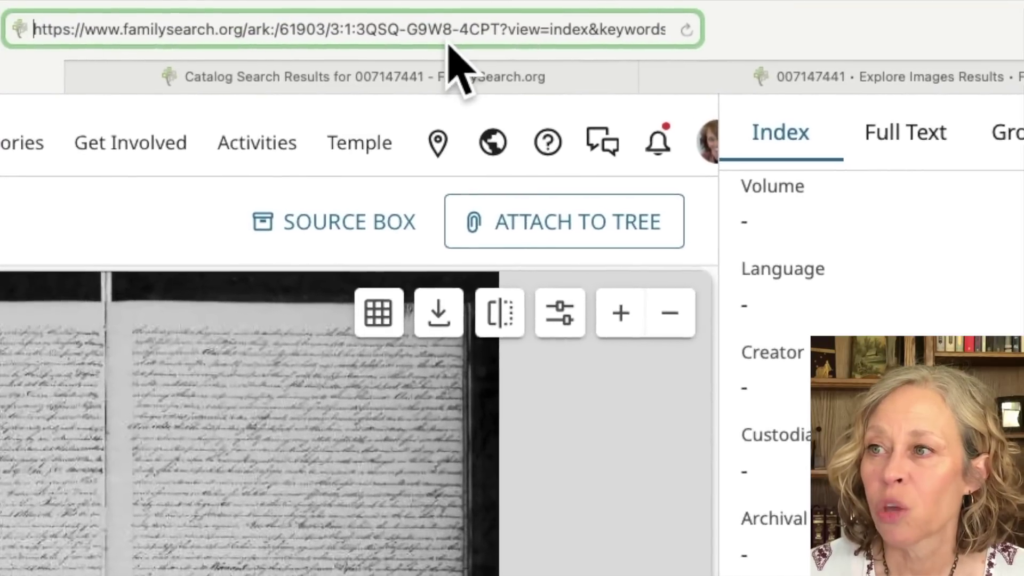
click(503, 29)
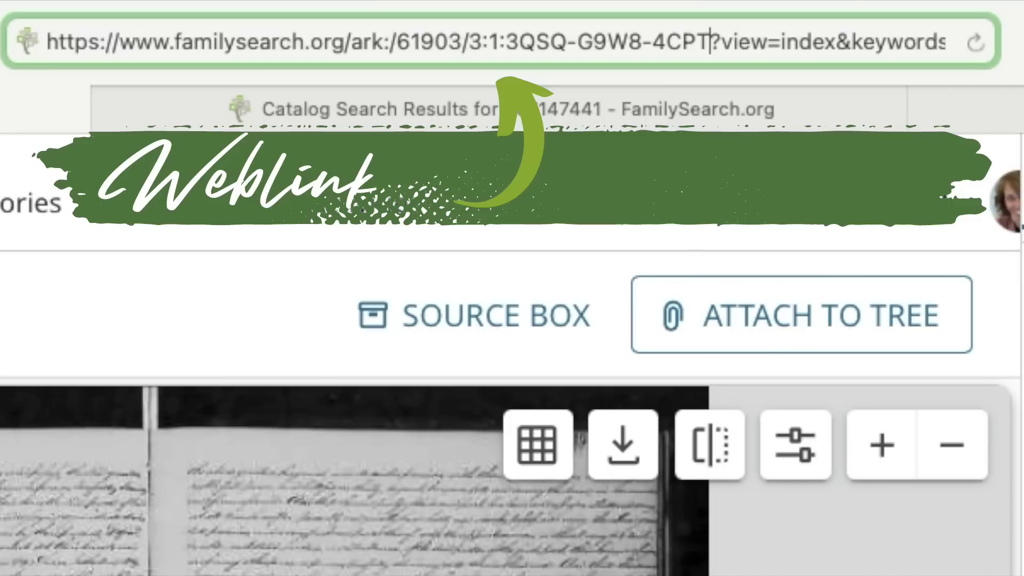
key(super+l)
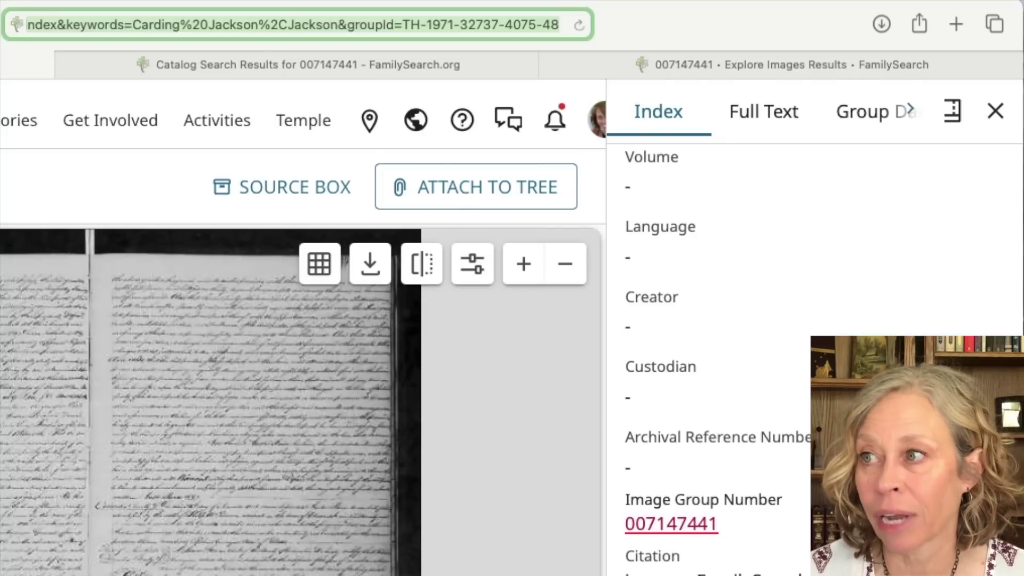
text(https://www.familysearch.org/ark:/61903/3:1:3QSQ-G9W8-4CPT)
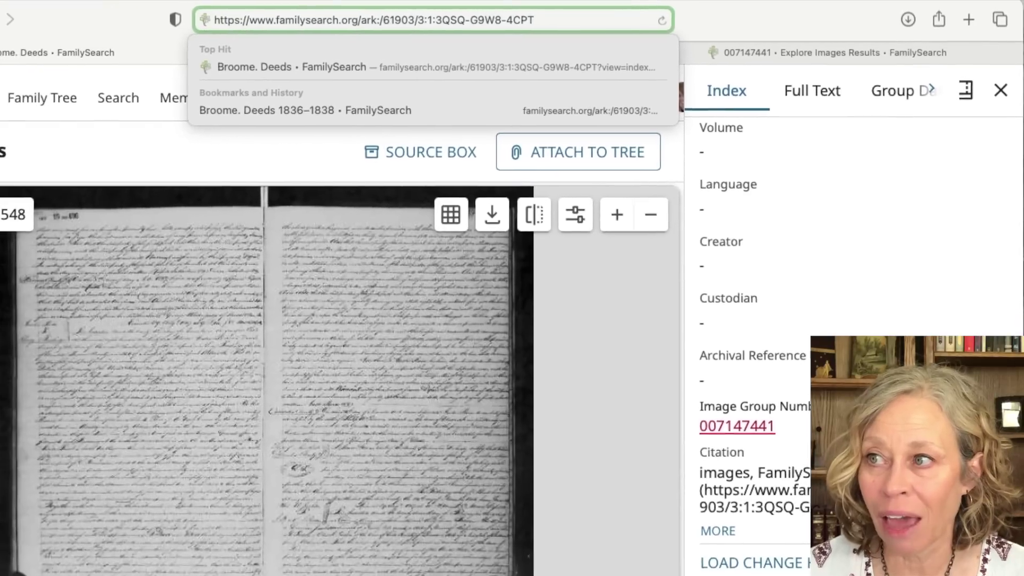
key(Return)
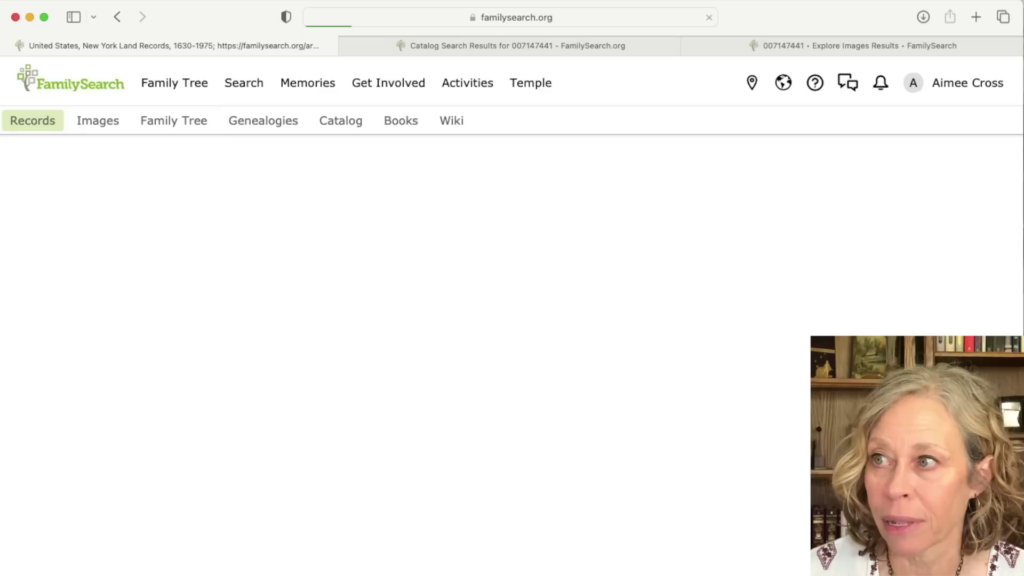